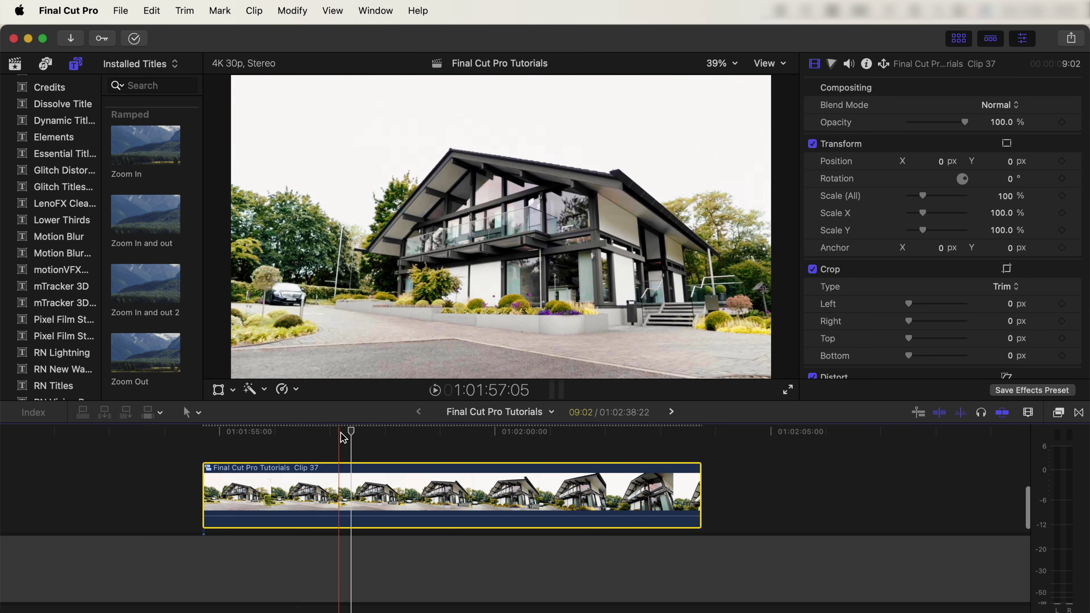
# Step: Apply the Luma Keyer effect from the Masks and Keying category to the house clip
pyautogui.click(339, 430)
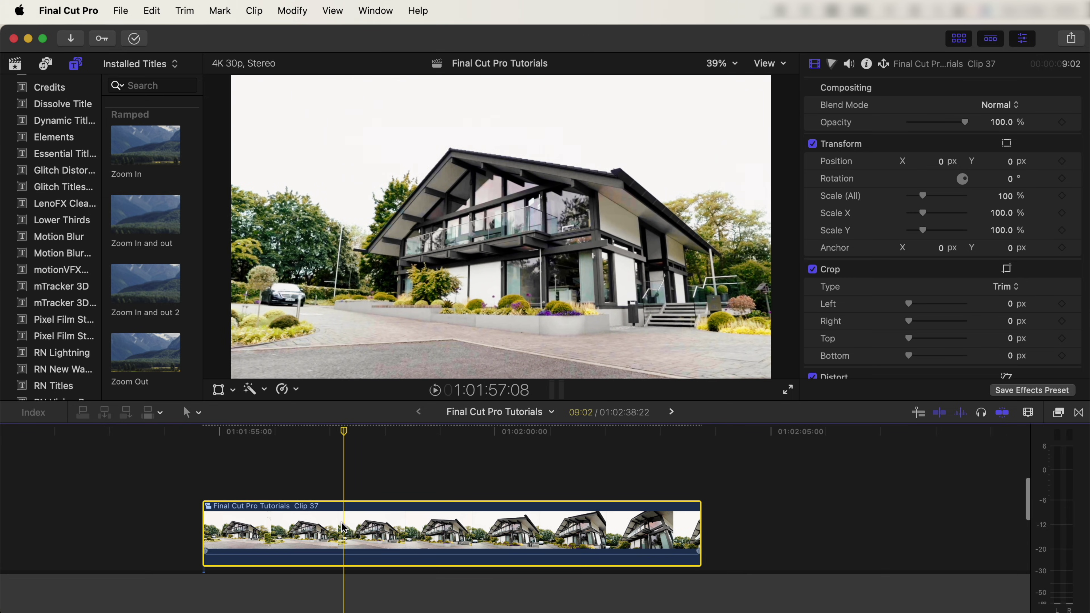
pyautogui.press('s')
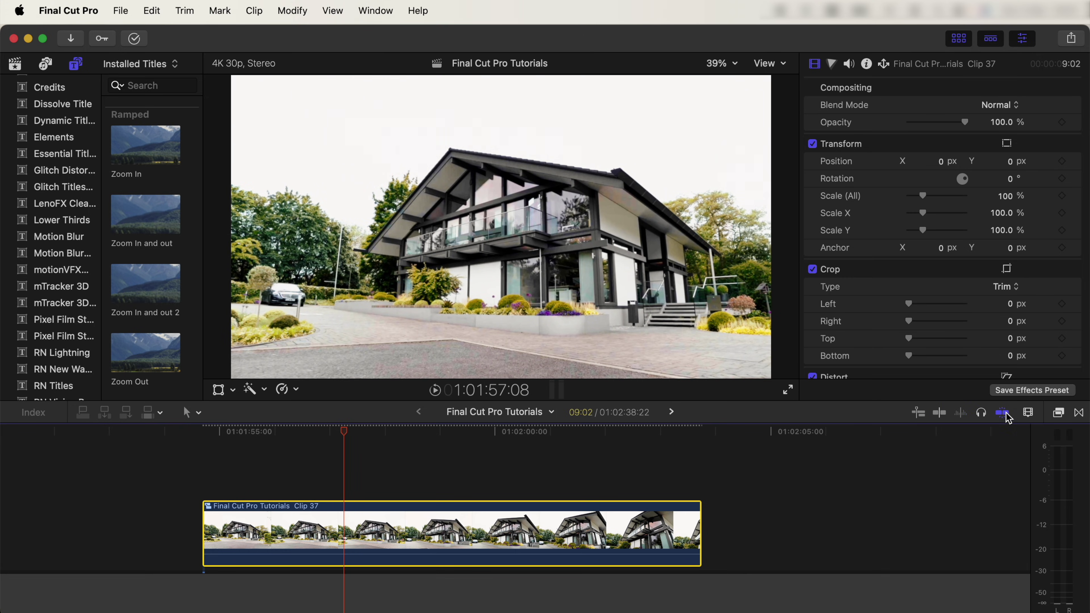
pyautogui.click(1058, 413)
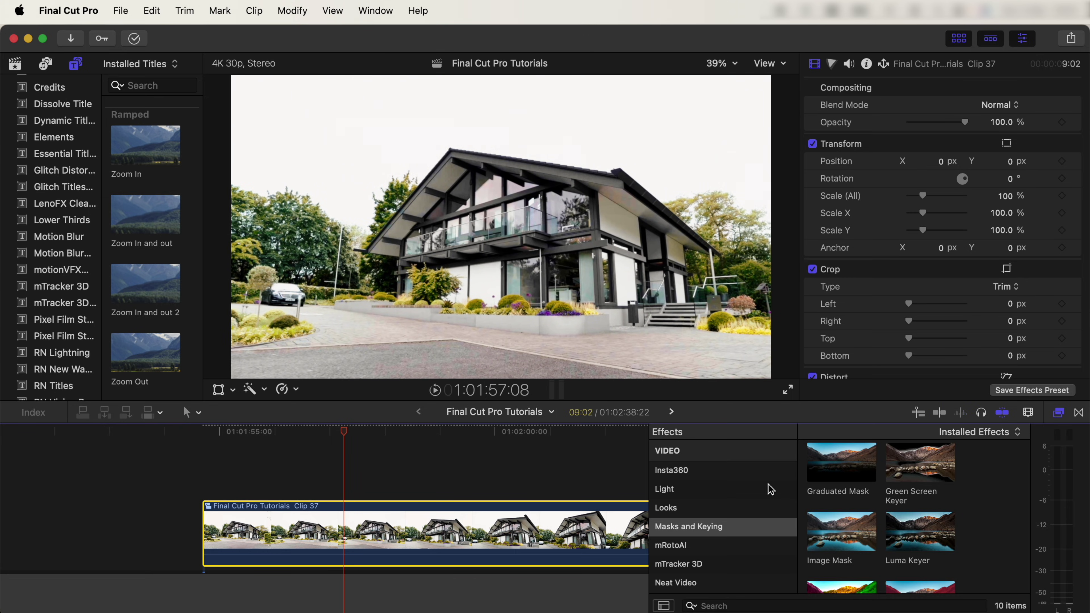
pyautogui.click(734, 532)
pyautogui.scroll(-2, 912, 519)
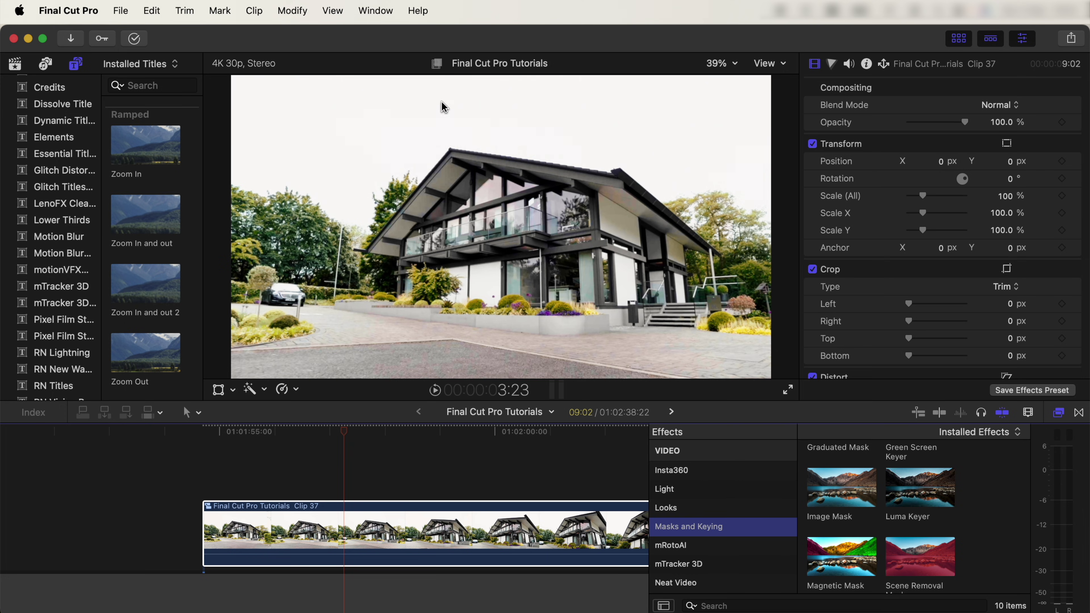
pyautogui.scroll(3, 937, 464)
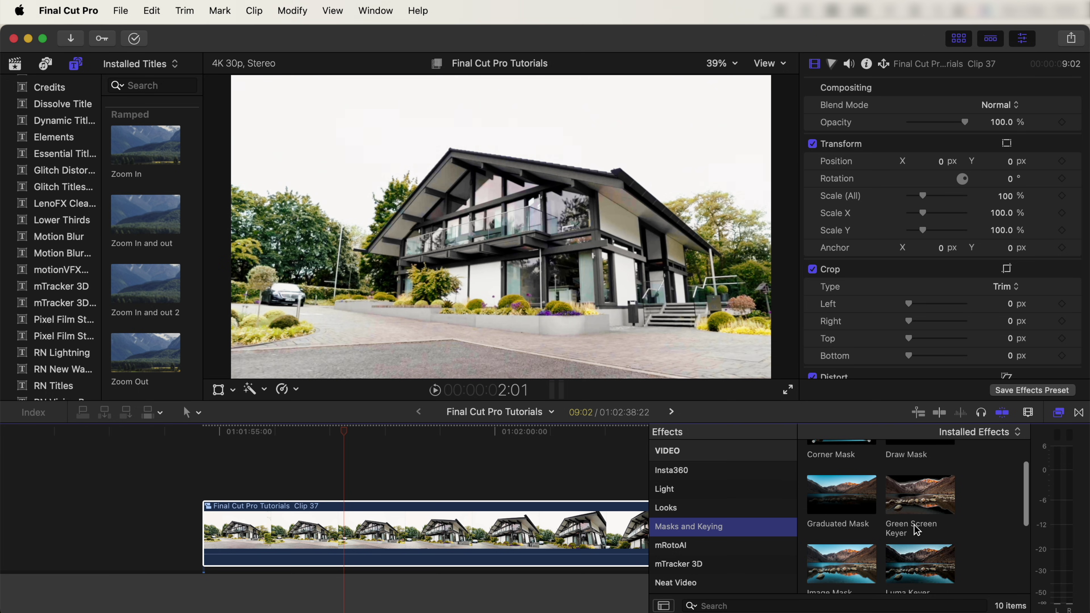
pyautogui.scroll(-2, 913, 530)
pyautogui.moveTo(914, 530); pyautogui.dragTo(369, 533)
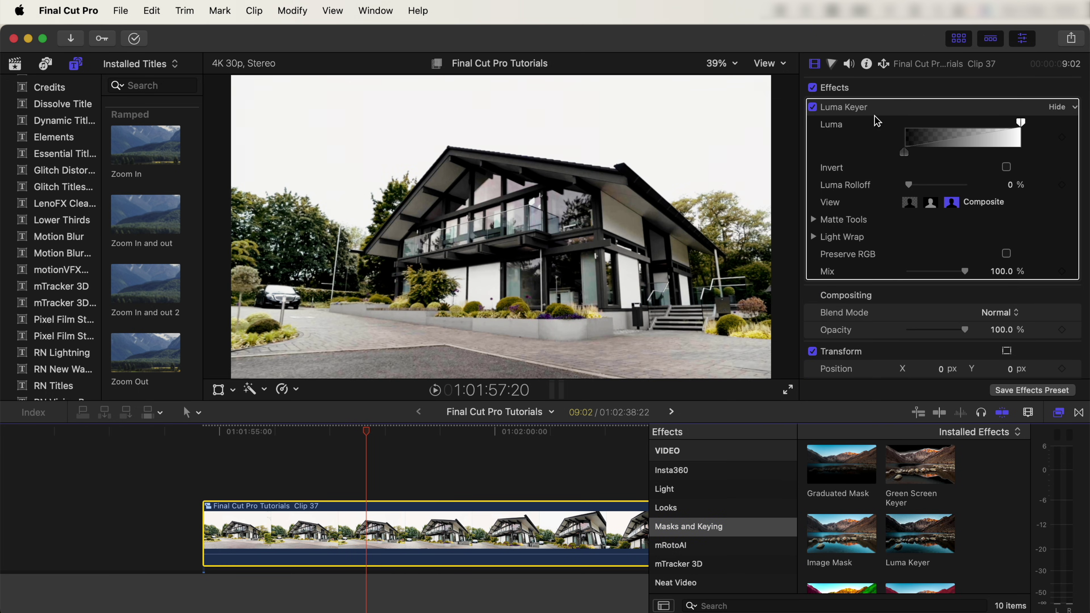
# Step: Adjust the Luma Keyer's luma range to keep the darker tones and key out the bright white sky
pyautogui.click(1014, 125)
pyautogui.moveTo(1012, 127); pyautogui.dragTo(902, 127)
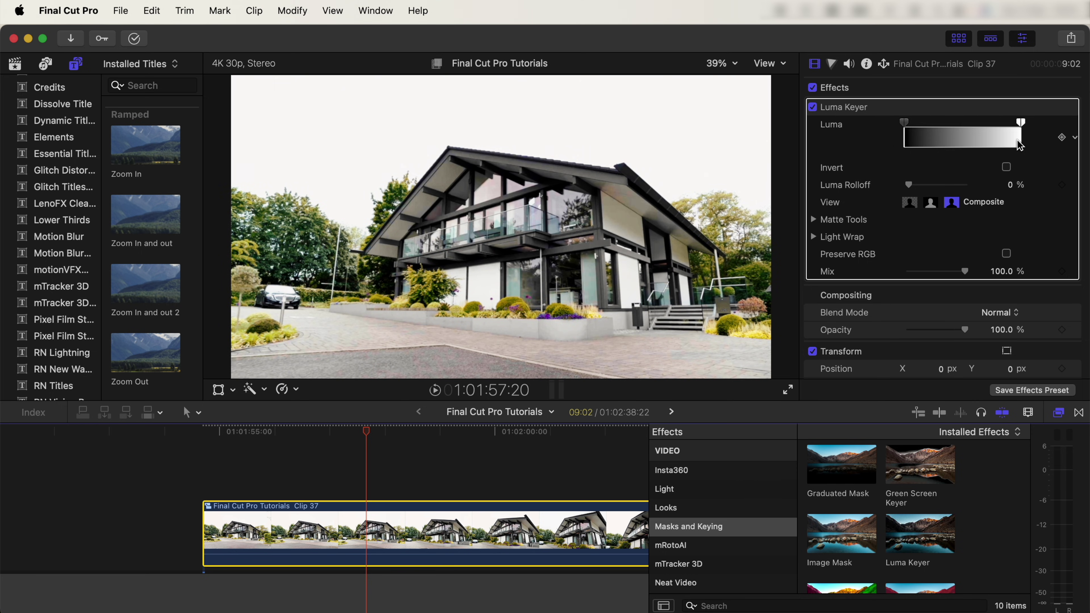
pyautogui.moveTo(1020, 122); pyautogui.dragTo(1013, 156)
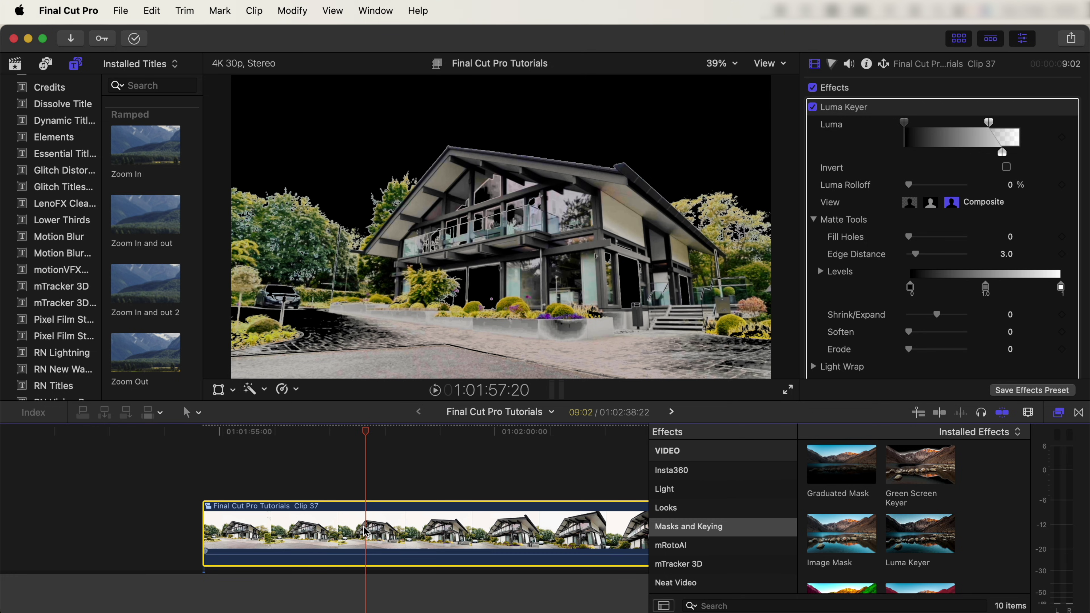
# Step: Duplicate the keyed house clip directly above itself and remove the Luma Keyer effect from the upper copy
pyautogui.moveTo(365, 532); pyautogui.dragTo(363, 458)
pyautogui.click(326, 432)
pyautogui.click(841, 107)
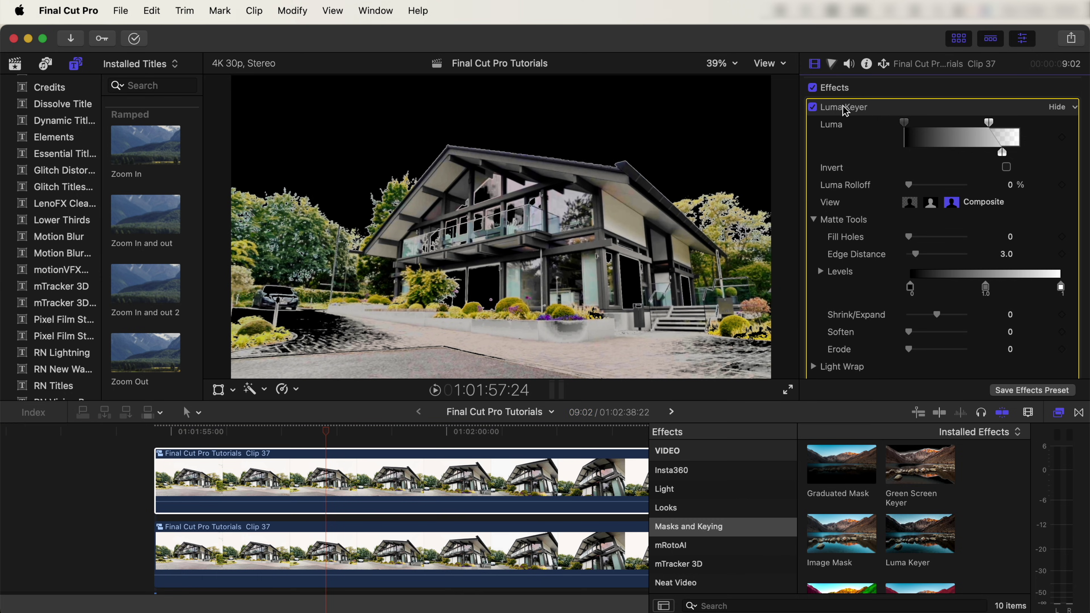
pyautogui.press('Delete')
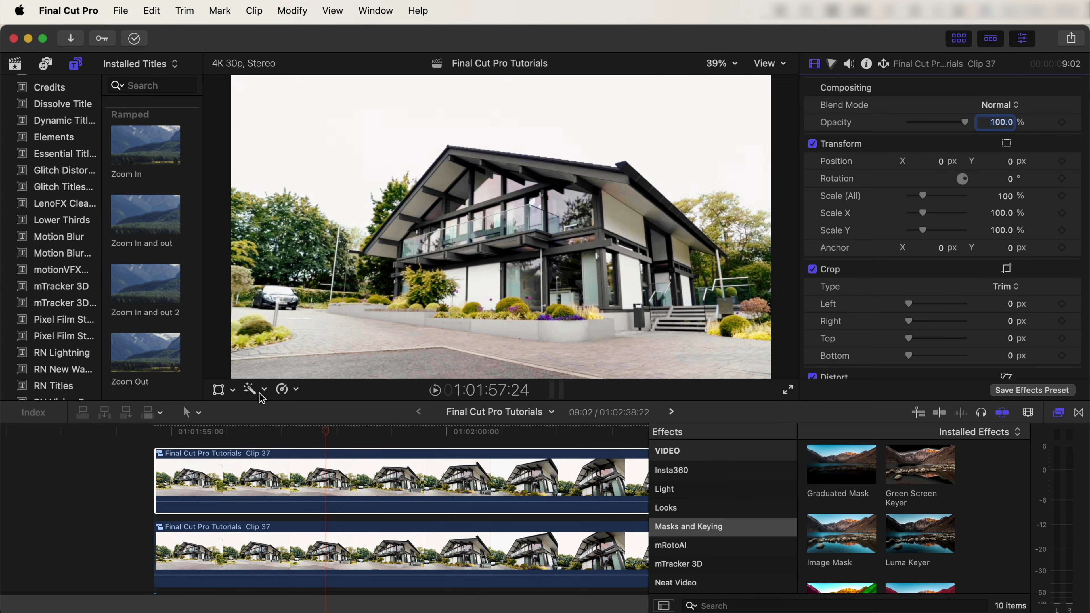
# Step: Add a Magnetic Mask to the upper clip and extend it over the house, car, plants and driveway
pyautogui.click(252, 392)
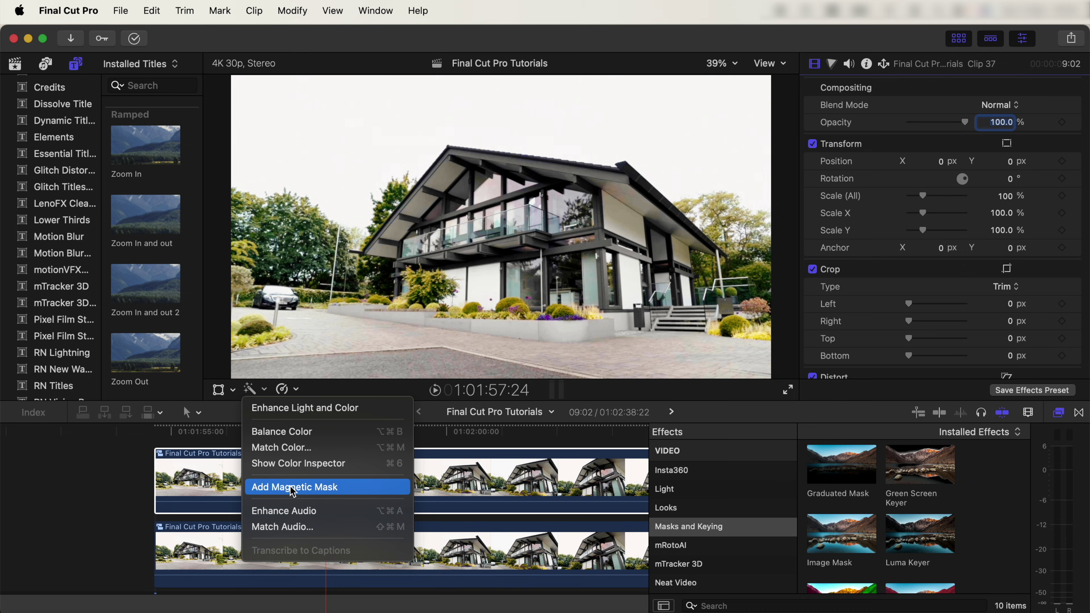
pyautogui.click(299, 489)
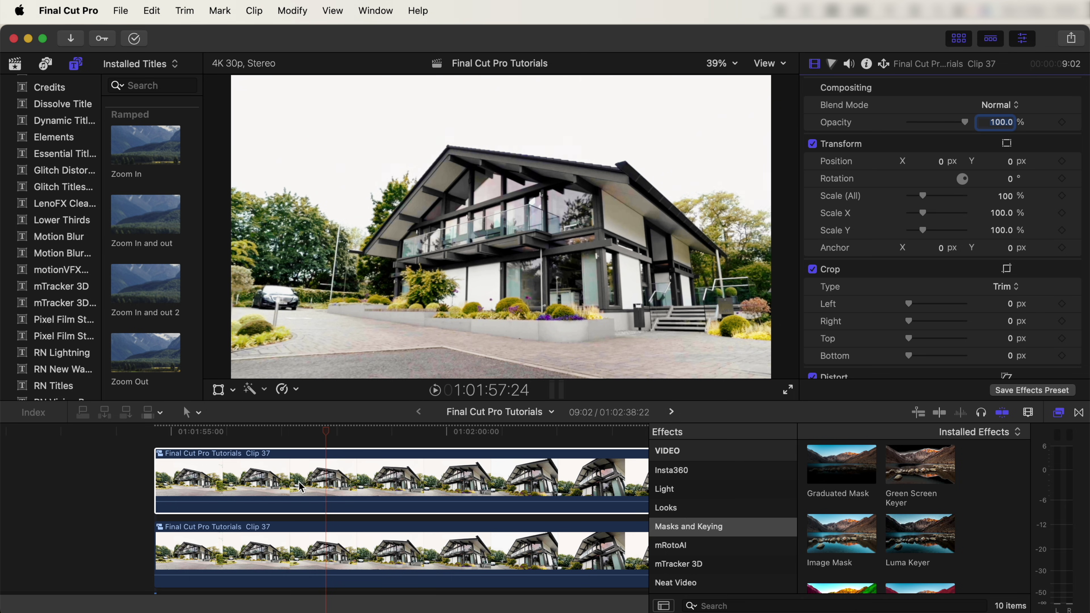
pyautogui.click(624, 208)
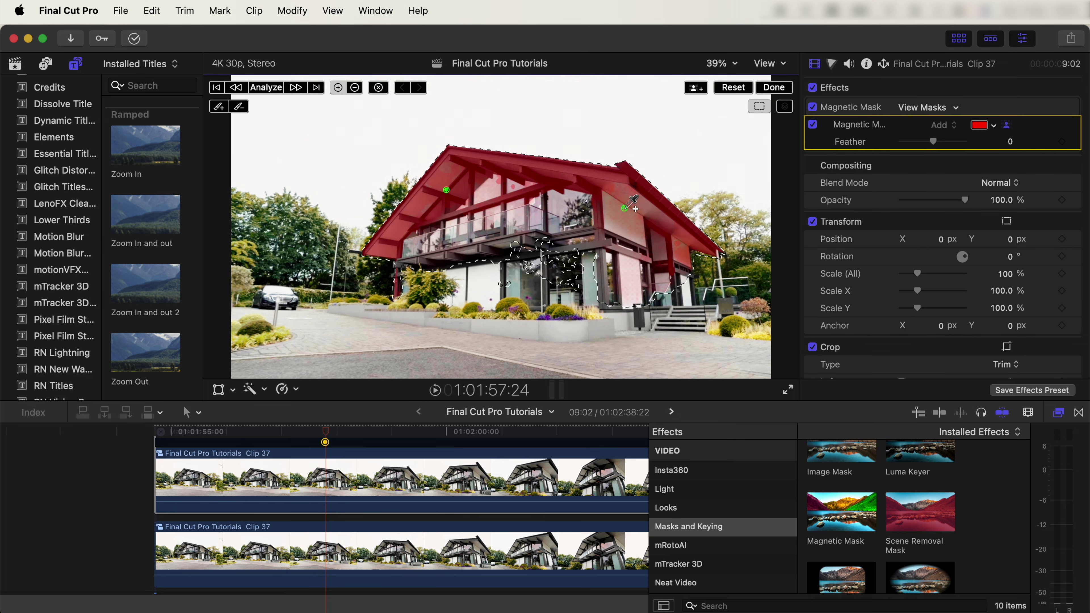
pyautogui.click(536, 239)
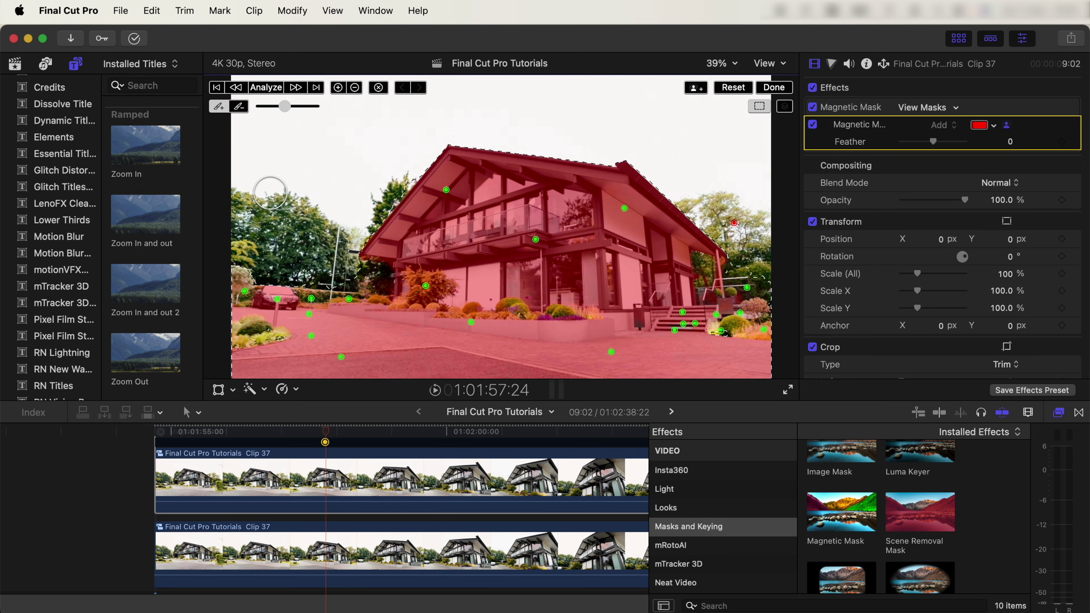
pyautogui.moveTo(242, 302); pyautogui.dragTo(293, 300)
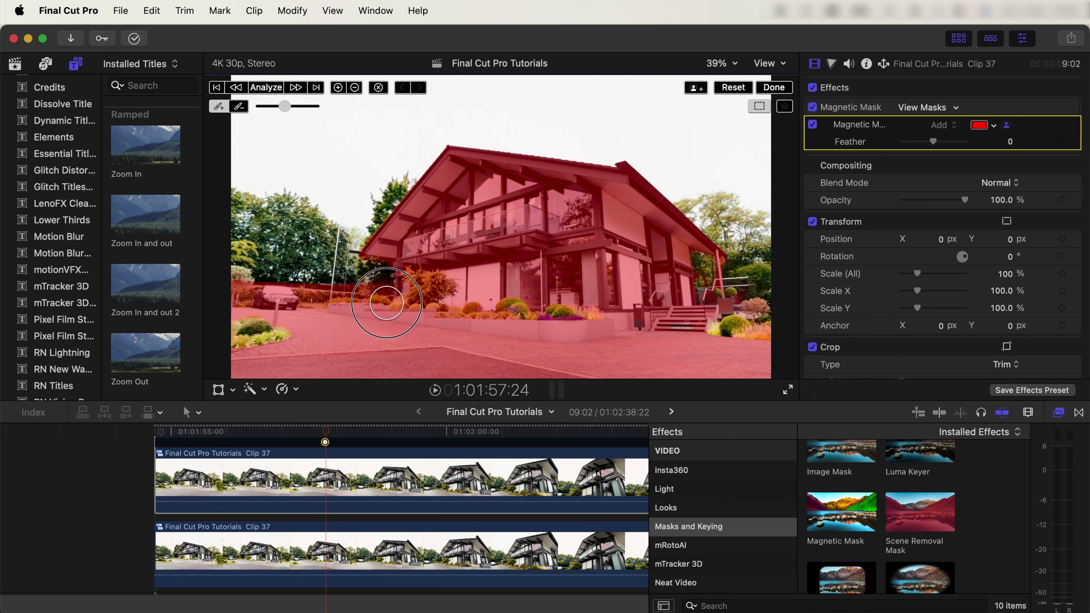
pyautogui.moveTo(377, 301); pyautogui.dragTo(380, 303)
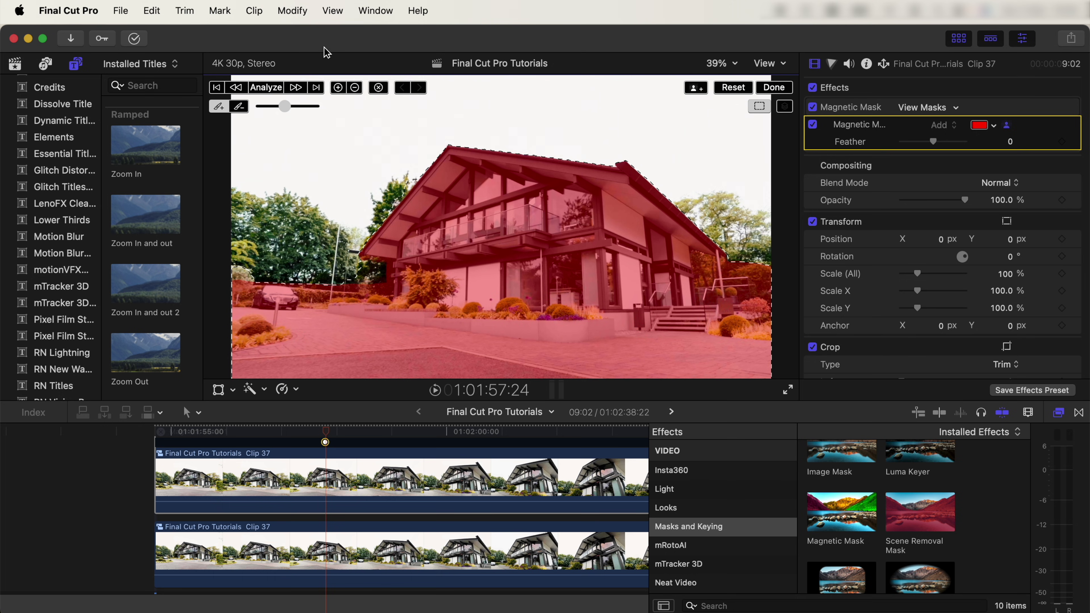
# Step: Analyze the Magnetic Mask across the clip, finish editing it and set its feather to about -62
pyautogui.click(266, 88)
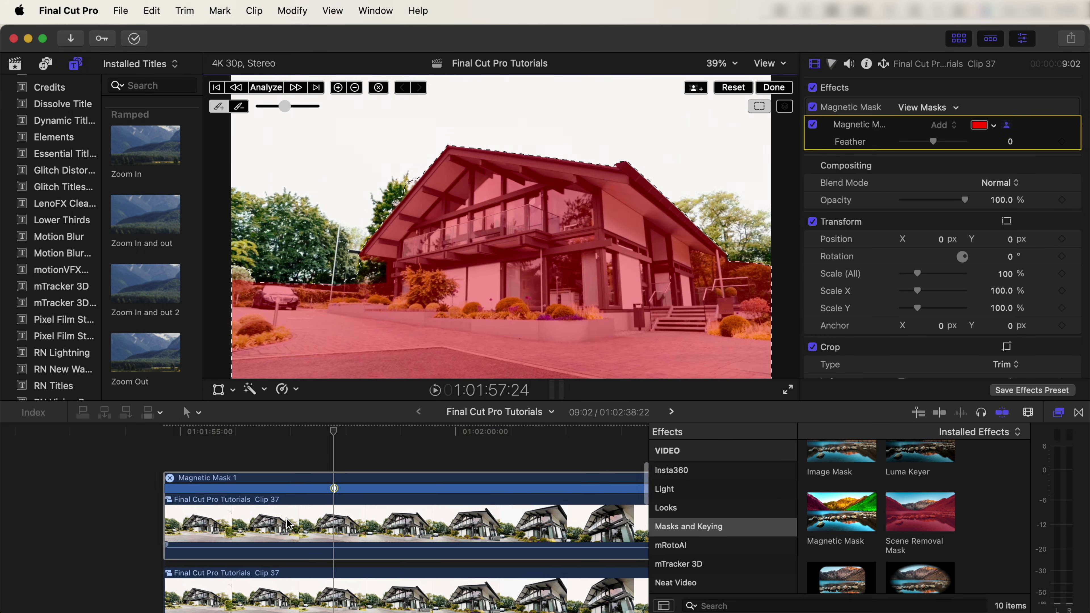
pyautogui.click(774, 87)
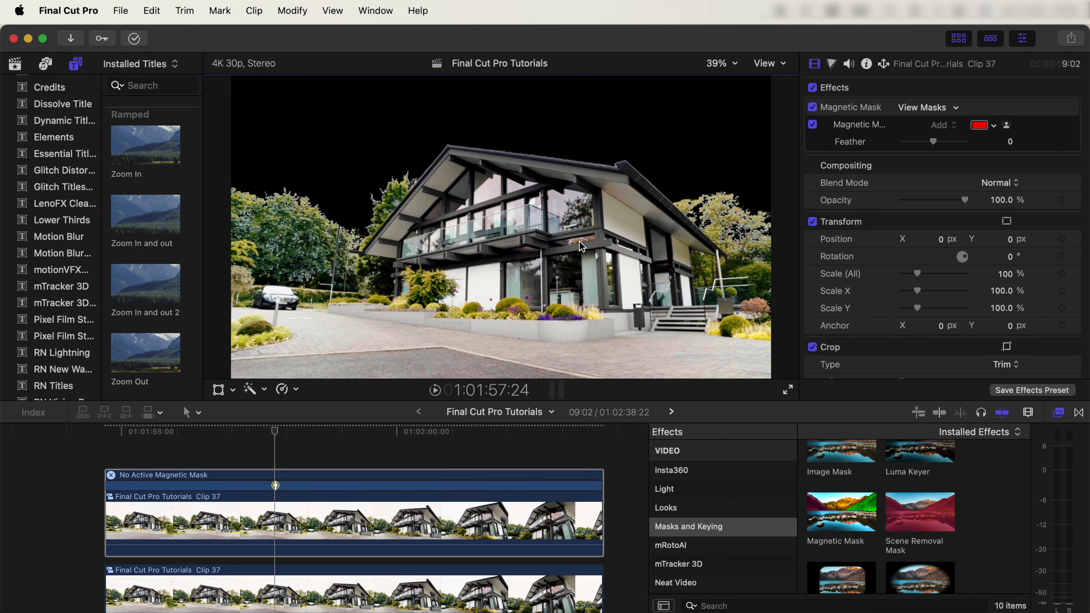
pyautogui.moveTo(933, 142); pyautogui.dragTo(914, 148)
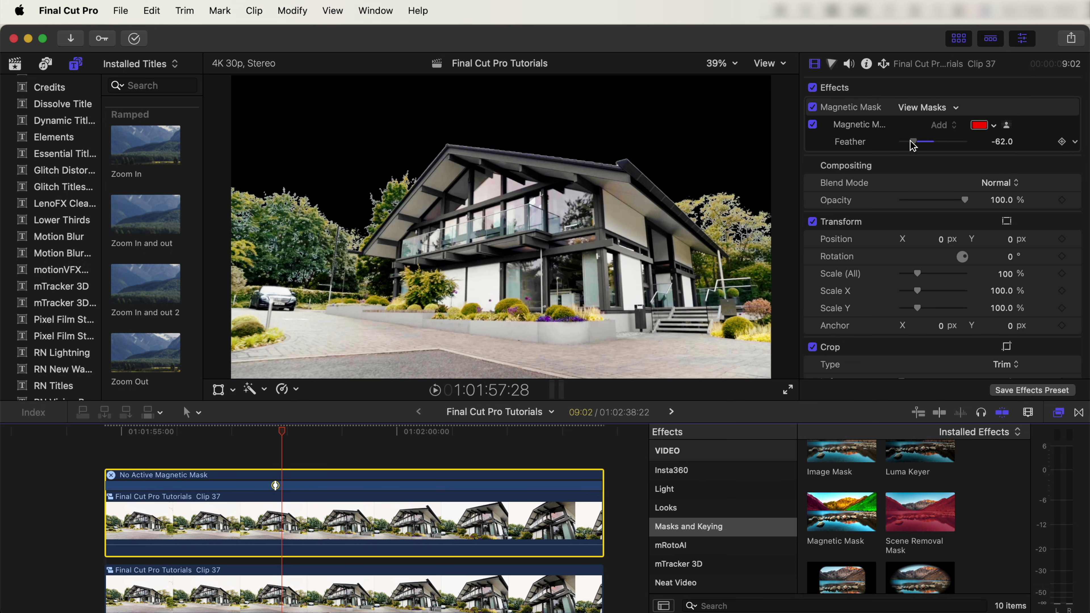
# Step: Place the 593304 Change Time Weather Clouds clip beneath both house clips, aligned with their start
pyautogui.moveTo(274, 435)
pyautogui.mouseDown()
pyautogui.moveTo(186, 437)
pyautogui.moveTo(294, 442)
pyautogui.mouseUp()
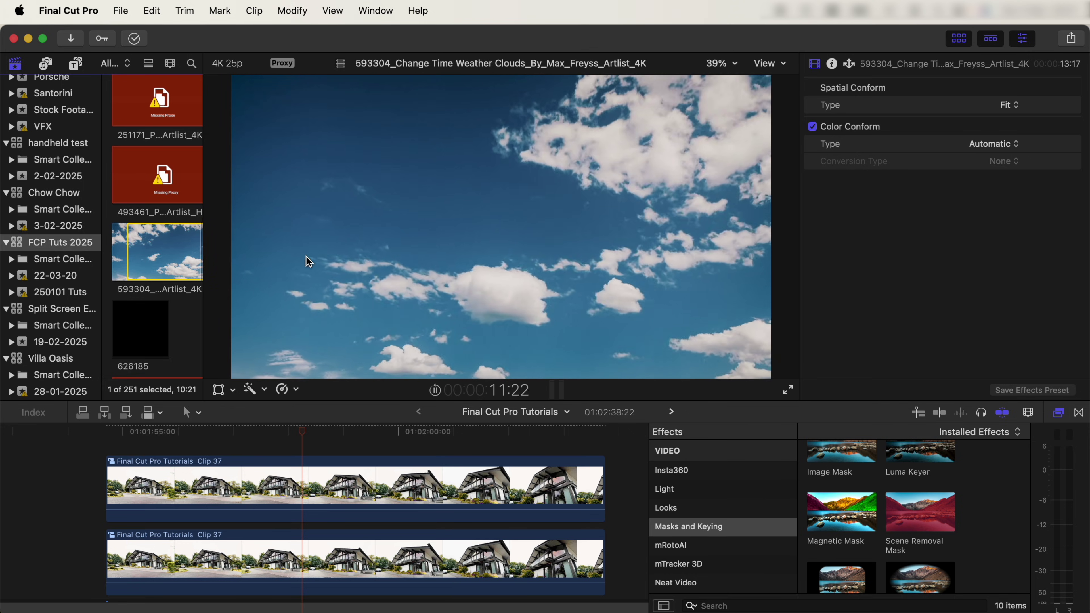
pyautogui.moveTo(152, 261); pyautogui.dragTo(109, 566)
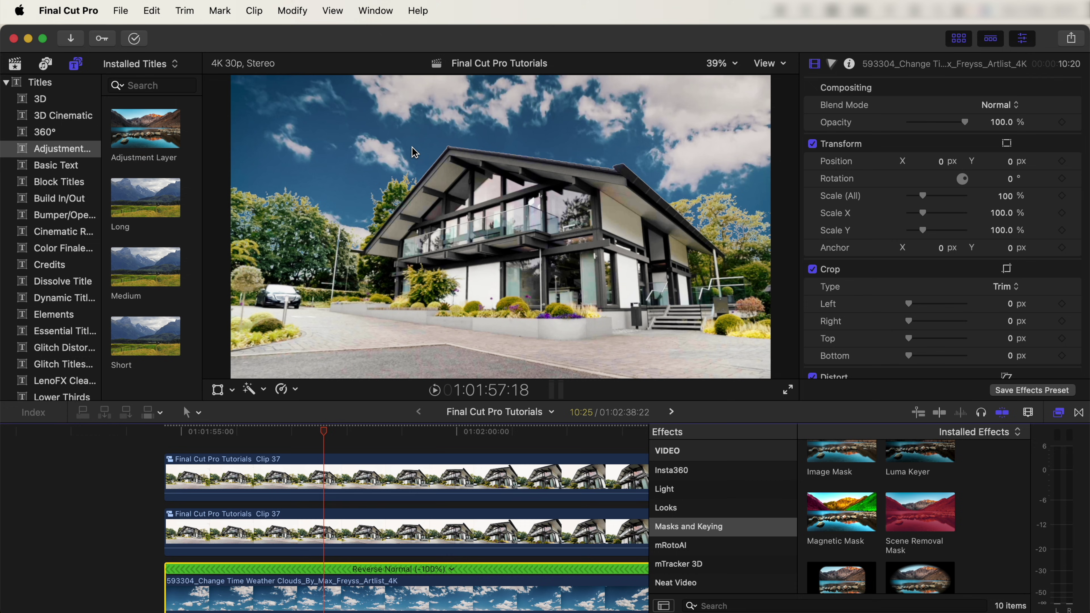
# Step: Raise the cloud clip's midtones exposure to 73% with a Color Board correction
pyautogui.scroll(-2, 335, 548)
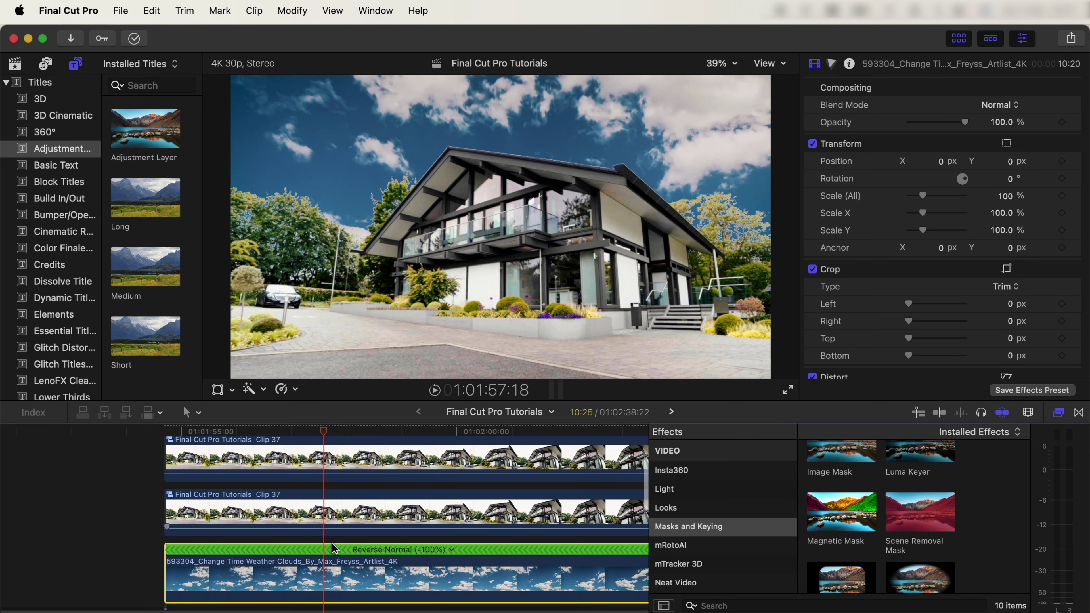
pyautogui.scroll(-2, 335, 596)
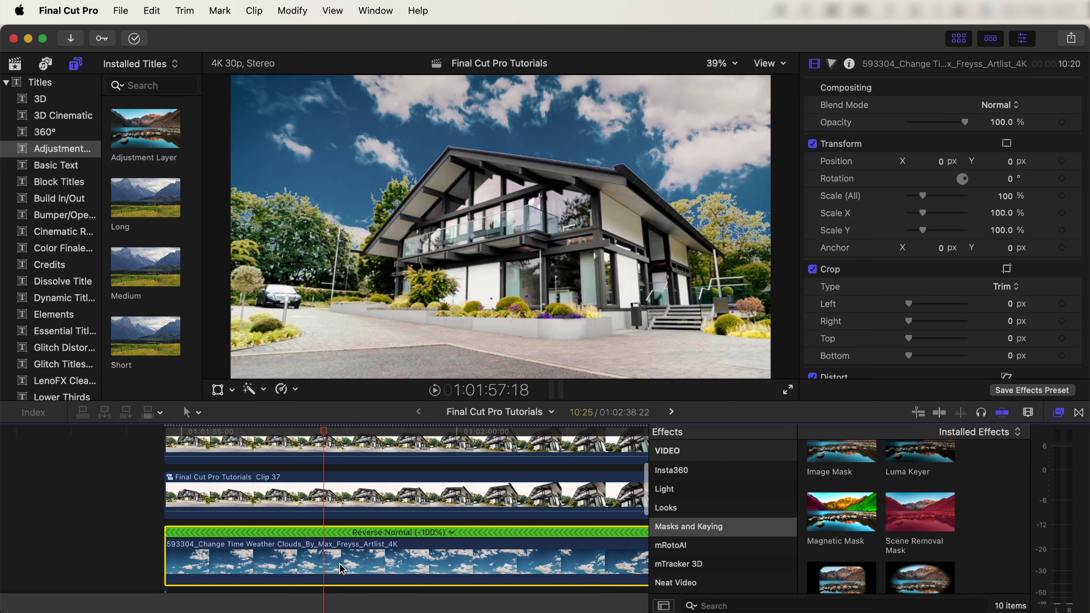
pyautogui.click(835, 65)
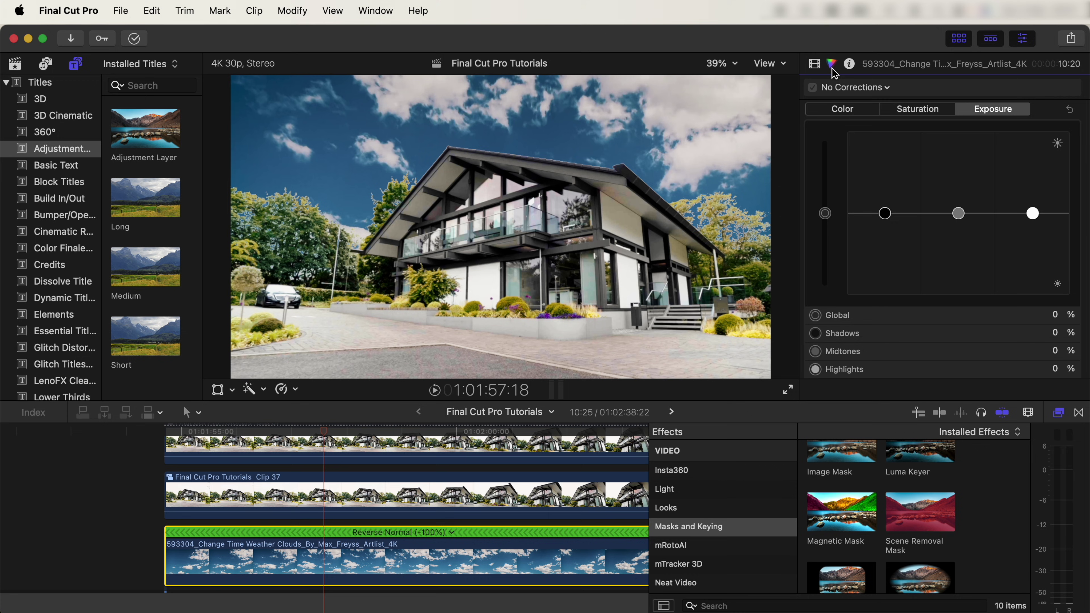
pyautogui.moveTo(958, 213); pyautogui.dragTo(962, 156)
# Step: Limit the cloud clip's correction with a wide, soft-edged elliptical shape mask over the lower frame and raise the midtones exposure further
pyautogui.click(1018, 87)
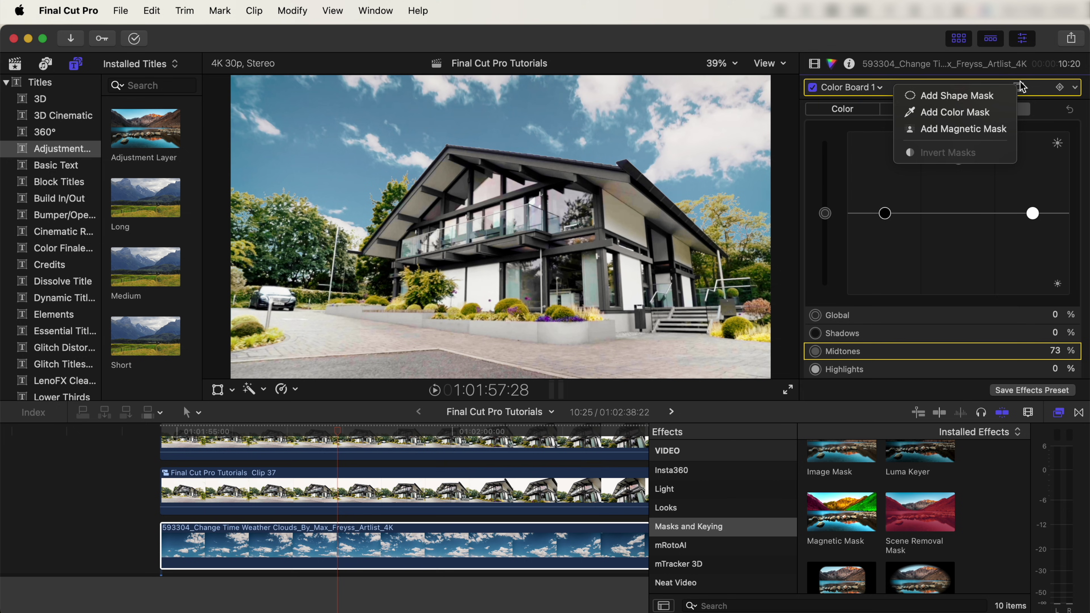
pyautogui.click(956, 95)
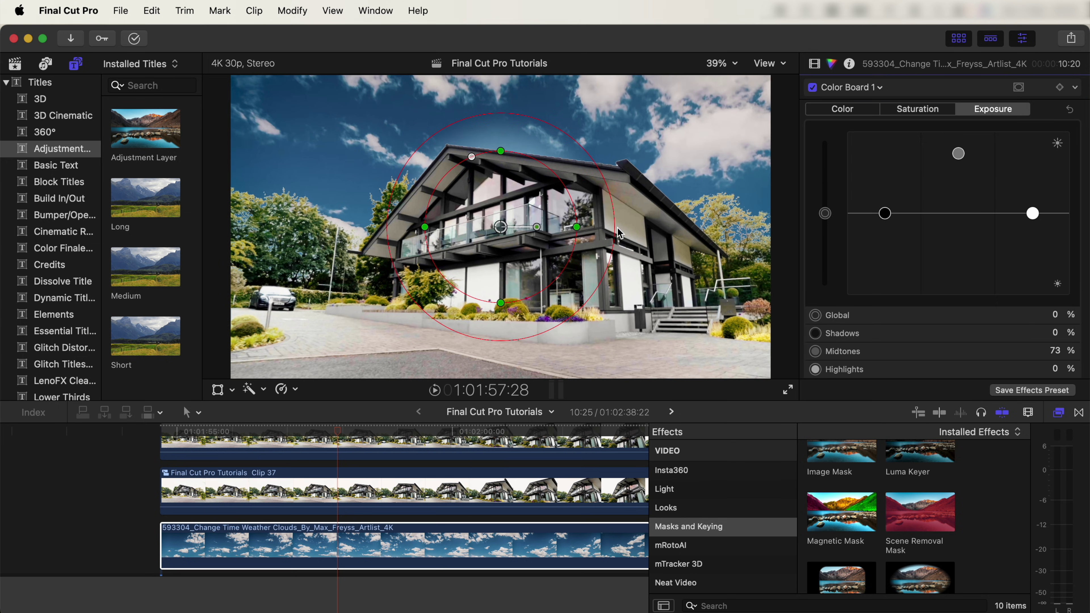
pyautogui.moveTo(425, 230); pyautogui.dragTo(209, 227)
pyautogui.moveTo(497, 232); pyautogui.dragTo(491, 295)
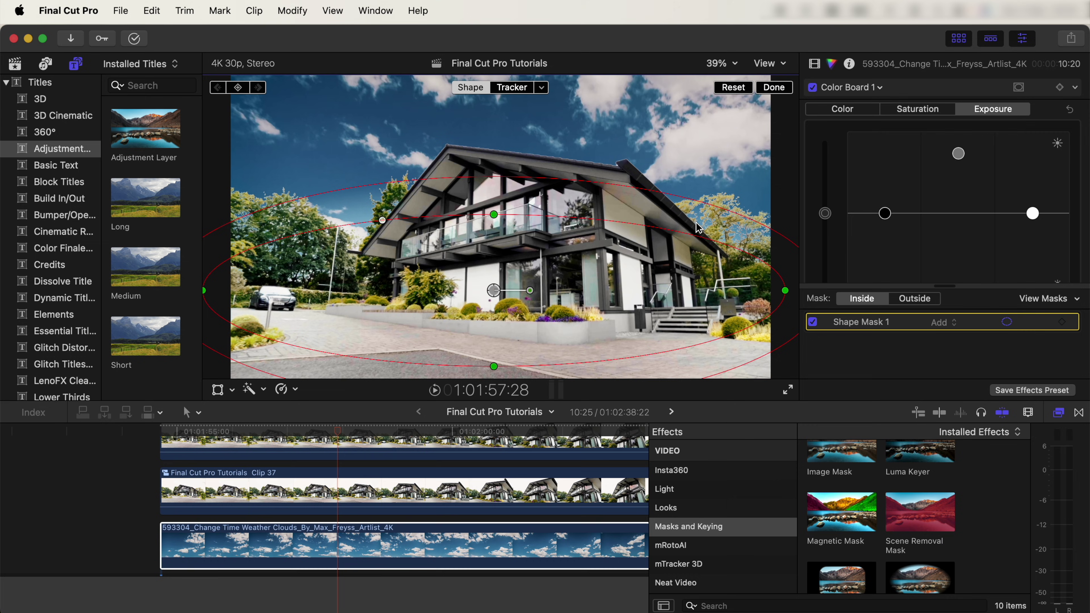
pyautogui.moveTo(728, 210); pyautogui.dragTo(809, 142)
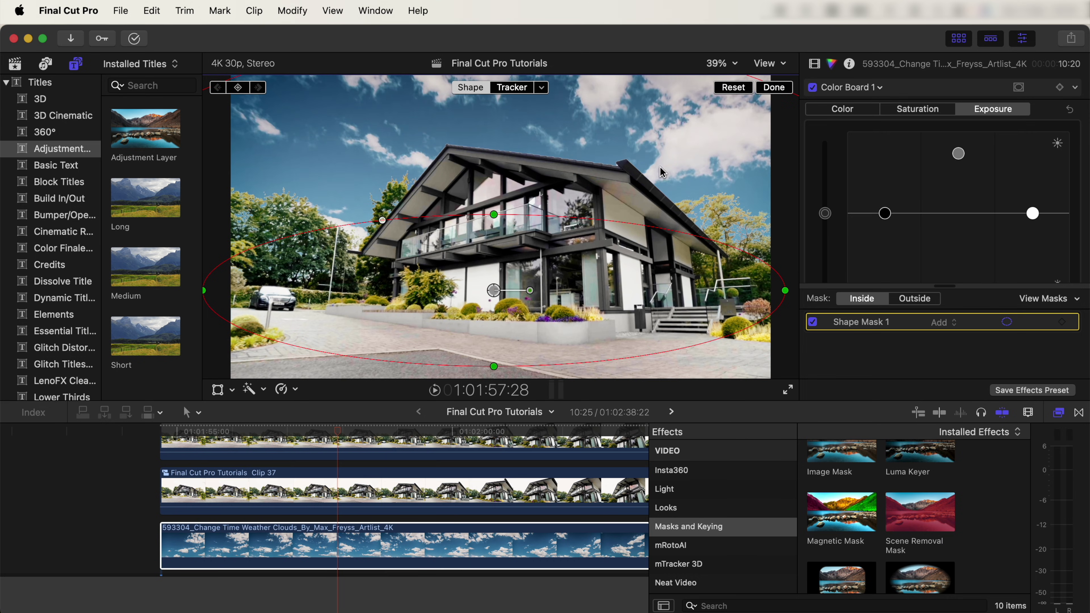
pyautogui.moveTo(957, 153); pyautogui.dragTo(959, 131)
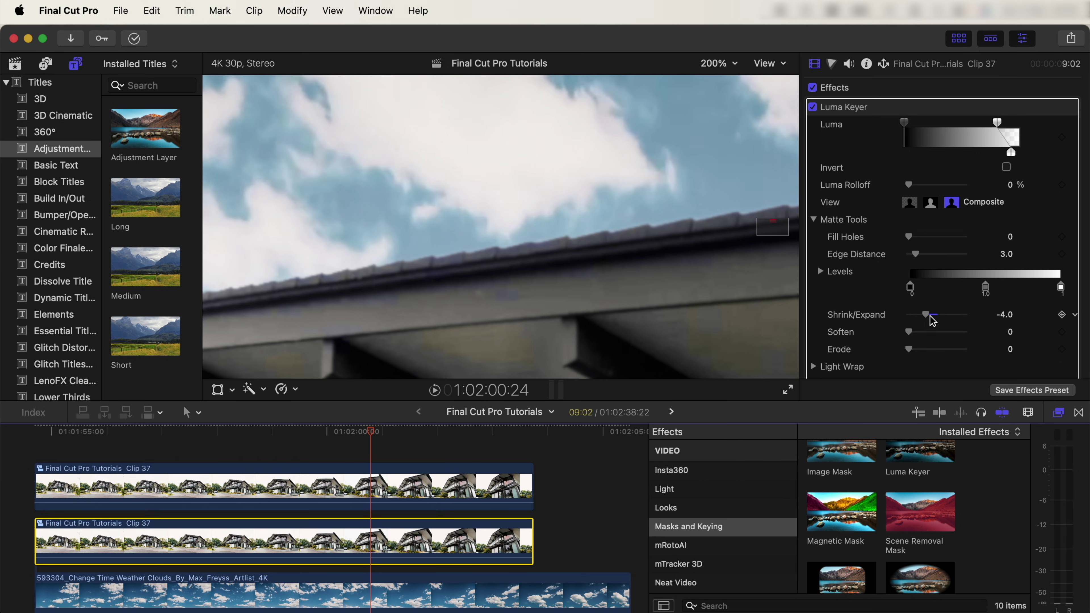
# Step: Set Shrink/Expand to -4 in the Matte Tools of the lower house clip's Luma Keyer
pyautogui.moveTo(932, 319); pyautogui.dragTo(931, 321)
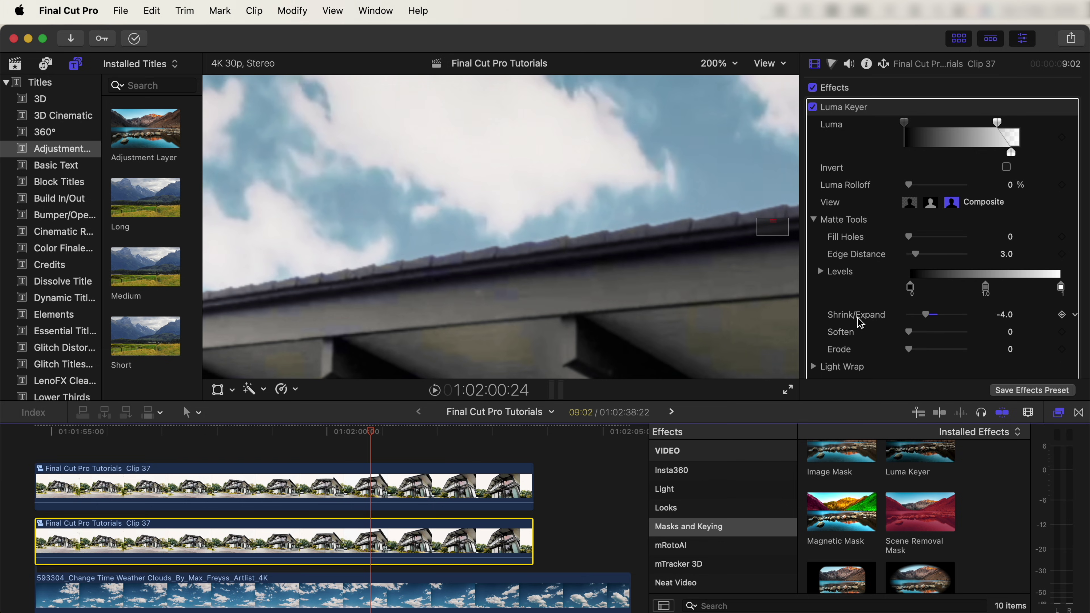
pyautogui.scroll(-1, 860, 320)
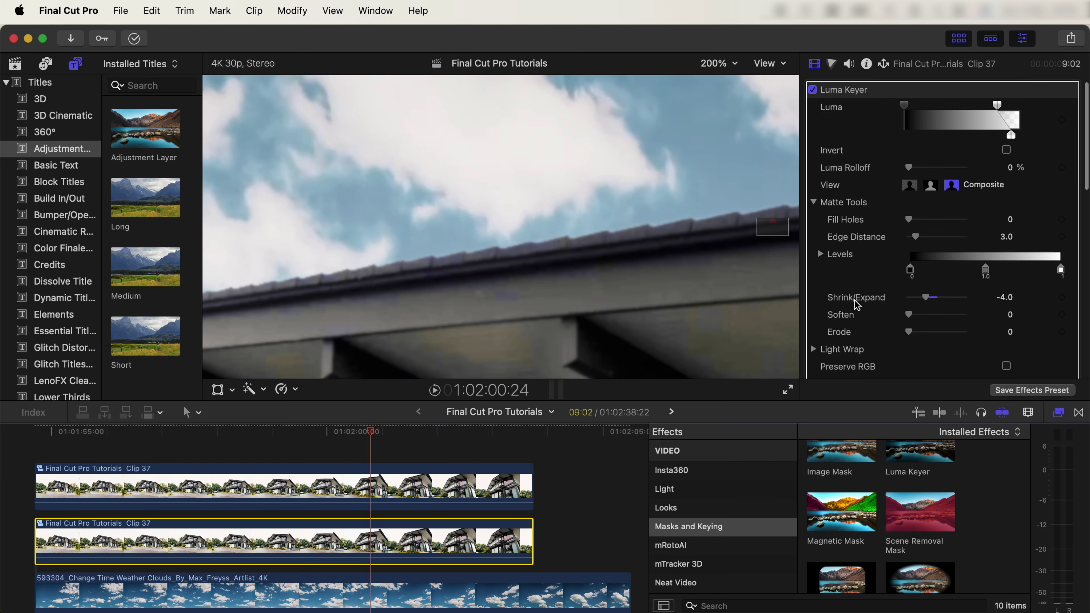
pyautogui.click(813, 201)
pyautogui.click(814, 201)
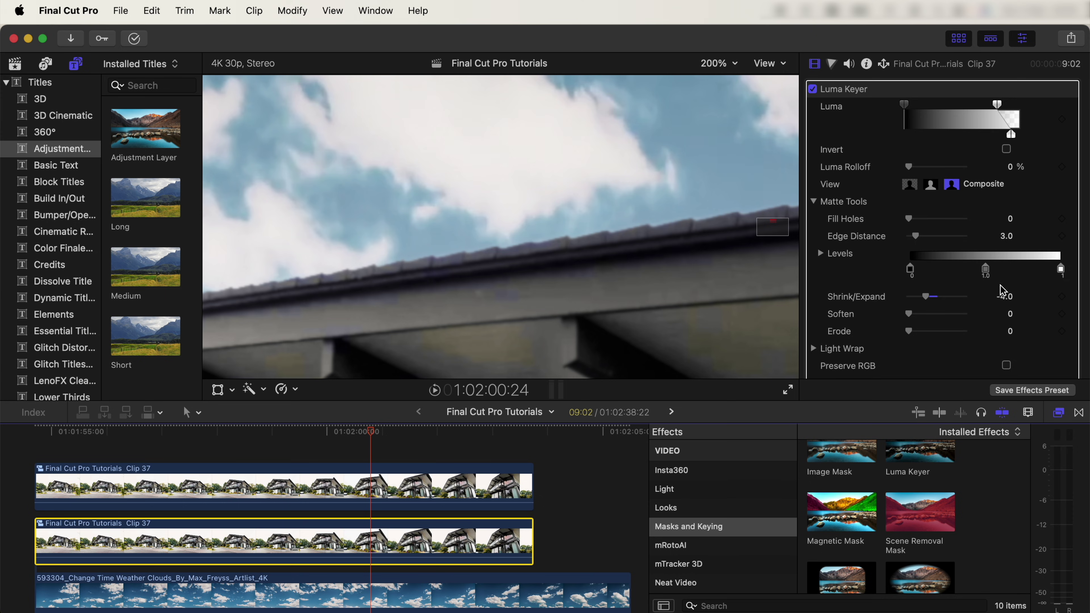
pyautogui.moveTo(930, 296)
pyautogui.mouseDown()
pyautogui.moveTo(962, 299)
pyautogui.moveTo(929, 298)
pyautogui.mouseUp()
# Step: Set the Light Wrap amount of the Luma Keyer to 26 and fit the whole frame in the viewer
pyautogui.scroll(-1, 828, 352)
pyautogui.click(813, 334)
pyautogui.scroll(-1, 812, 331)
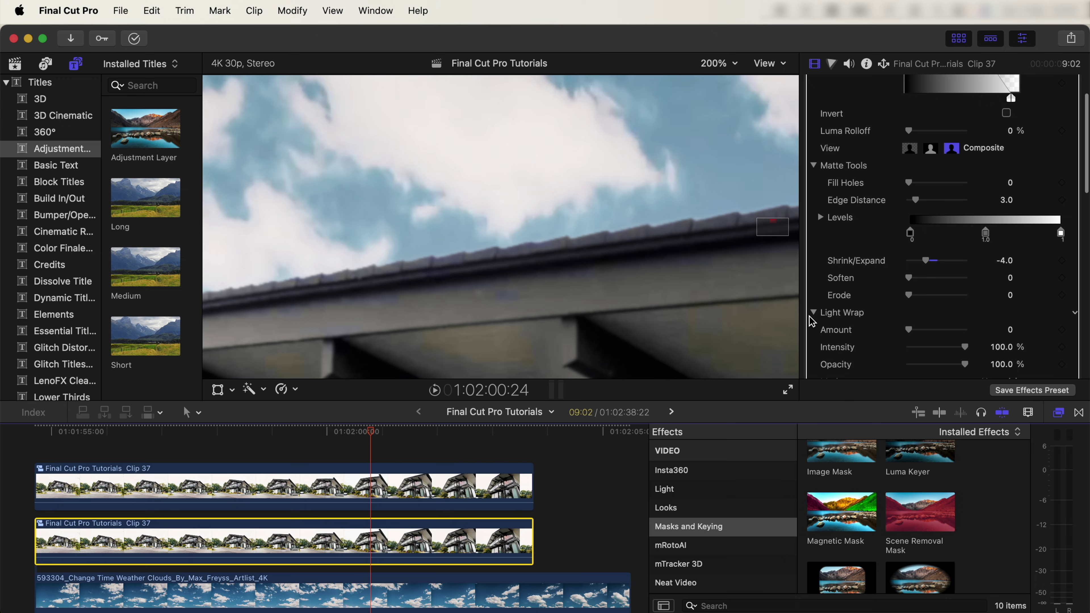
pyautogui.click(934, 330)
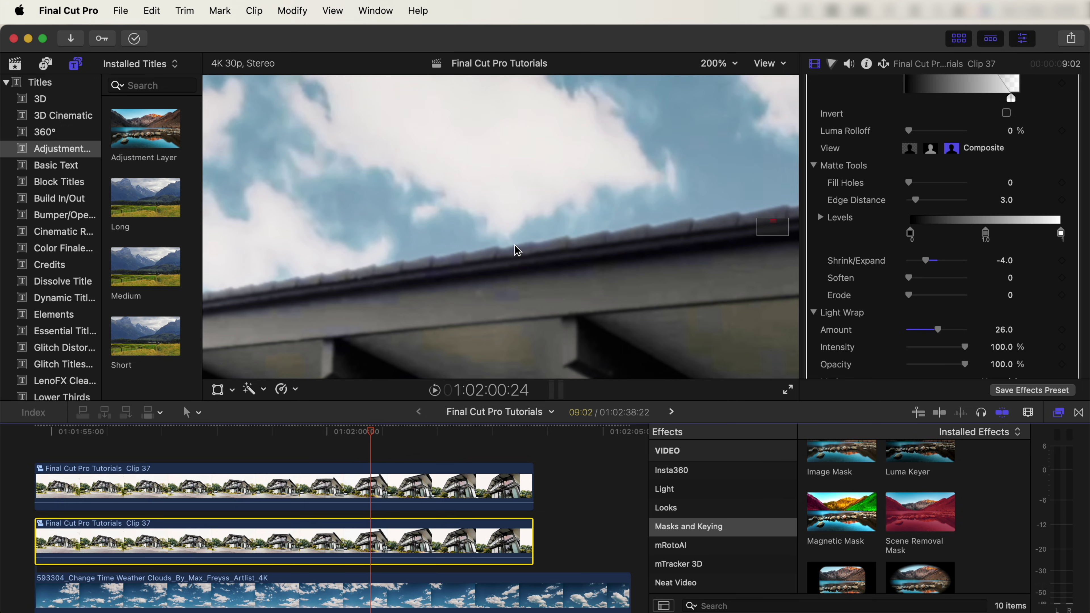
pyautogui.click(726, 64)
pyautogui.click(734, 82)
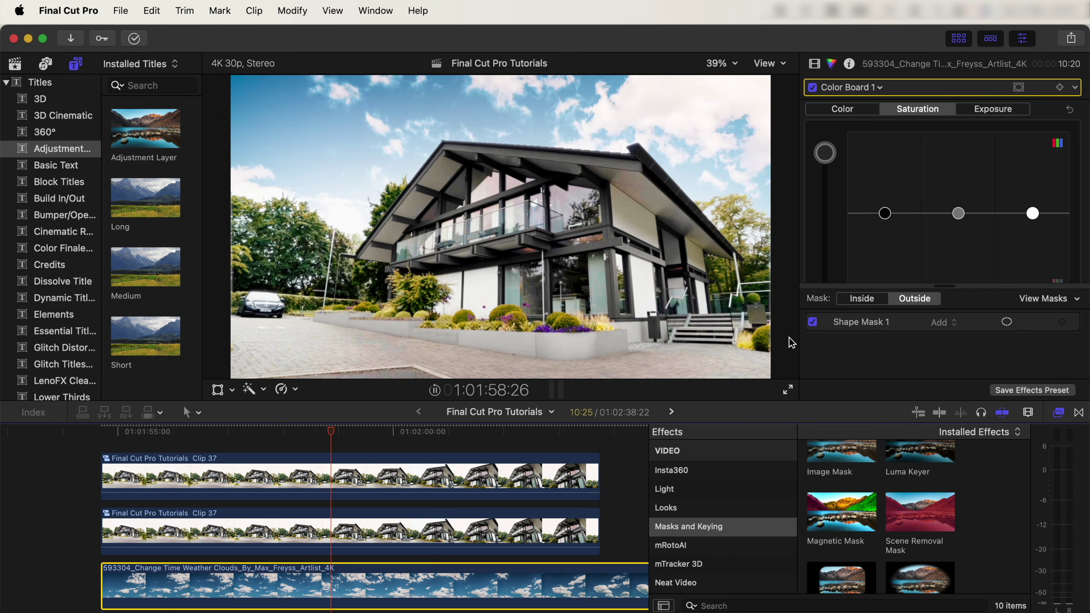
# Step: Combine both house clips and the cloud clip into a new compound clip in the 250101 Tuts event, keeping the suggested name
pyautogui.press('space')
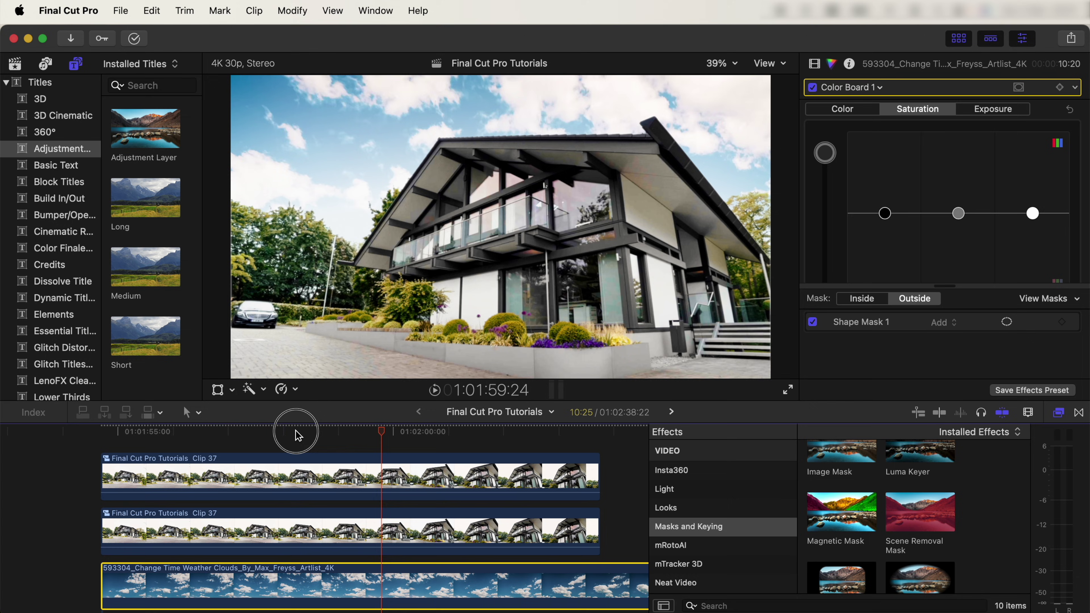
pyautogui.click(295, 431)
pyautogui.moveTo(62, 475); pyautogui.dragTo(244, 605)
pyautogui.rightClick(273, 482)
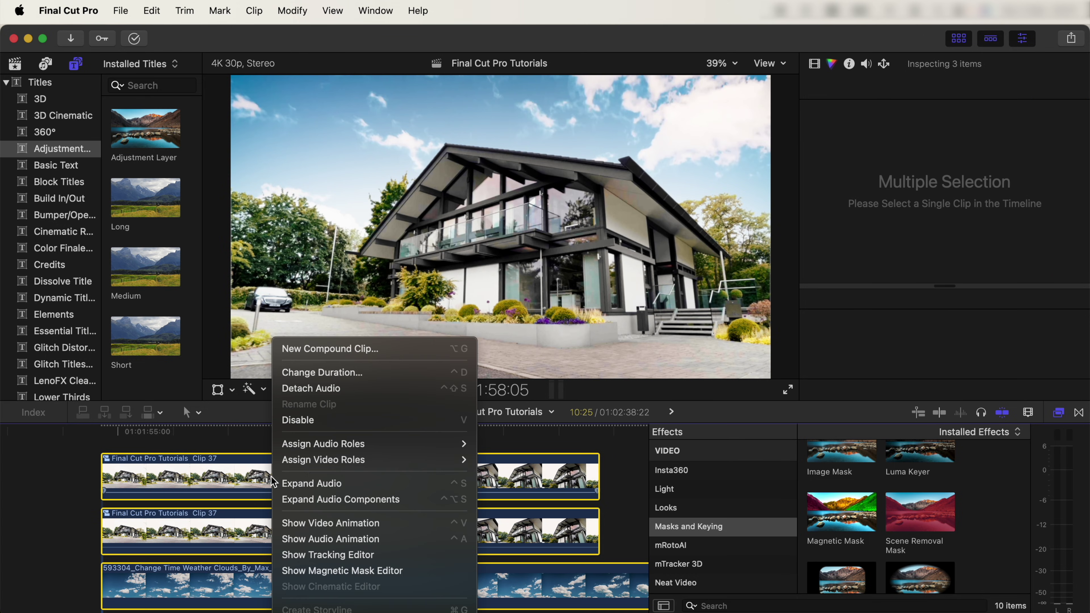
pyautogui.click(343, 362)
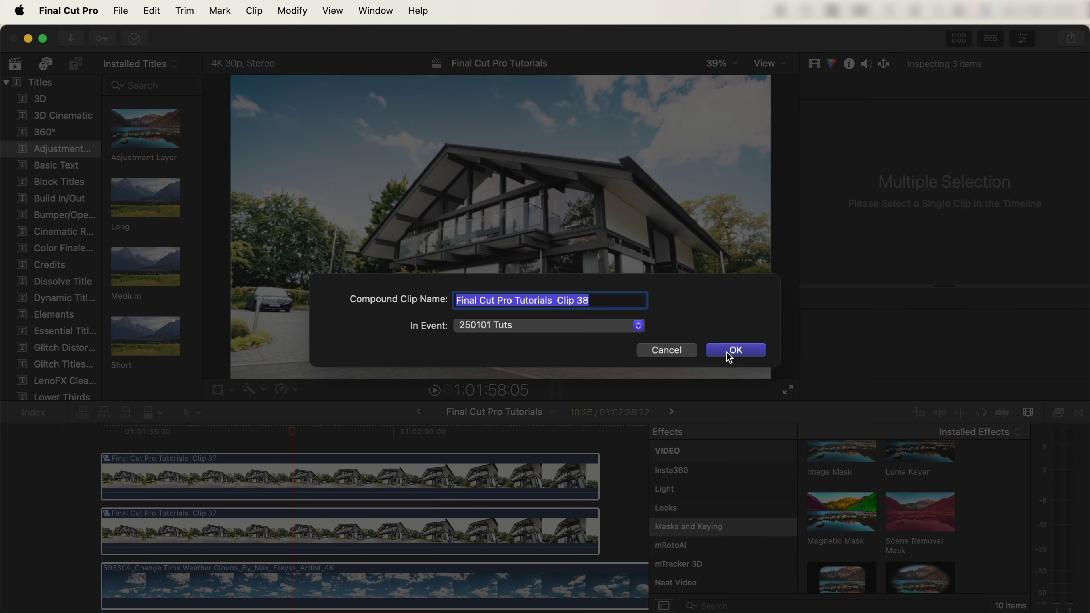
pyautogui.click(729, 342)
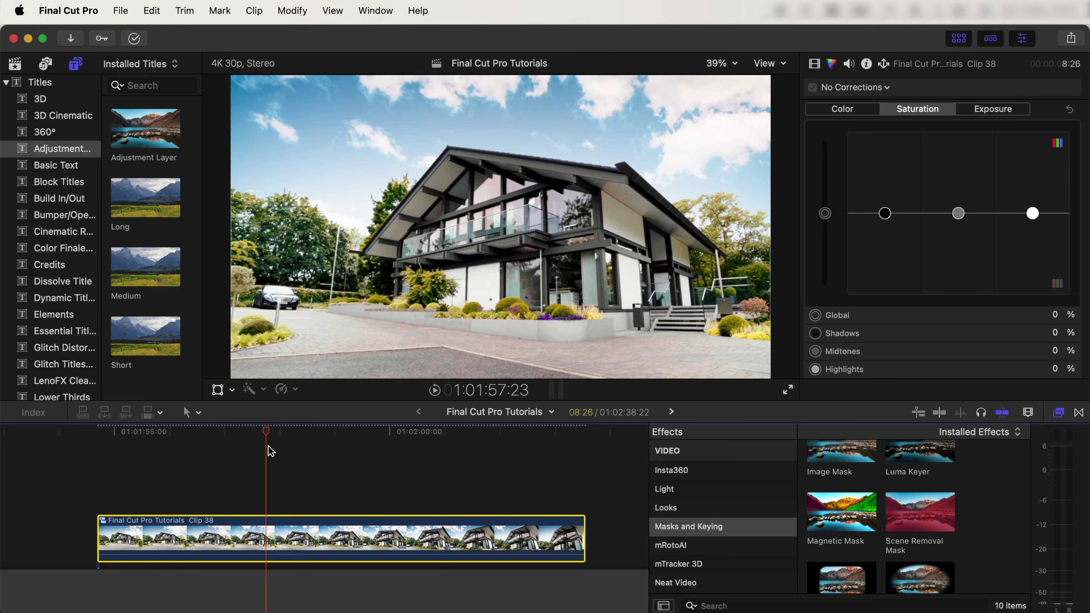
# Step: Select a range covering about the first 3 seconds of the compound clip and retime it to Fast 8x
pyautogui.click(288, 531)
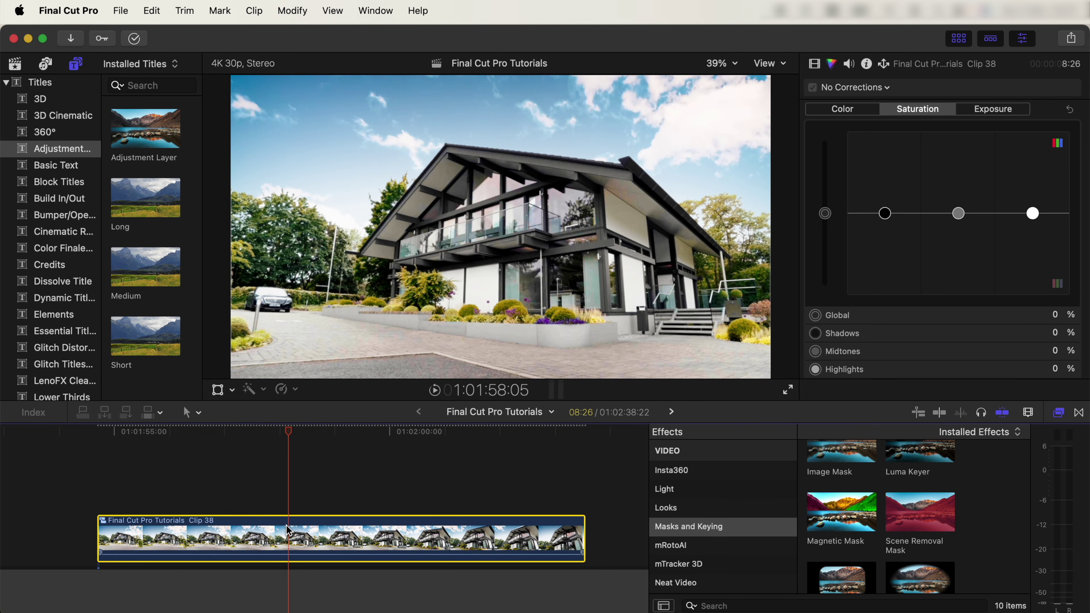
pyautogui.press('r')
pyautogui.moveTo(274, 536); pyautogui.dragTo(73, 531)
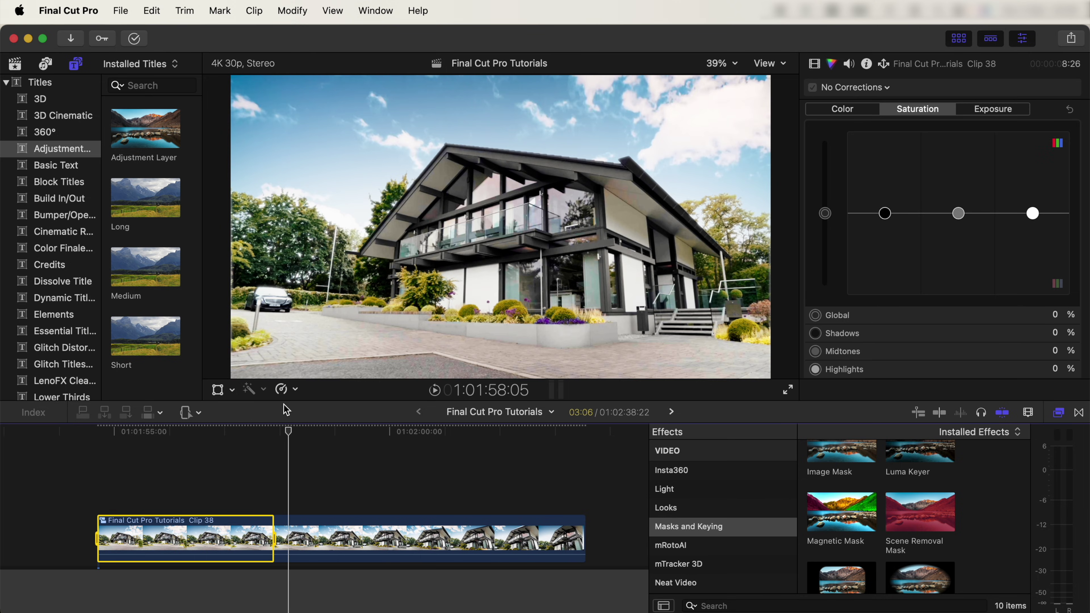
pyautogui.click(283, 390)
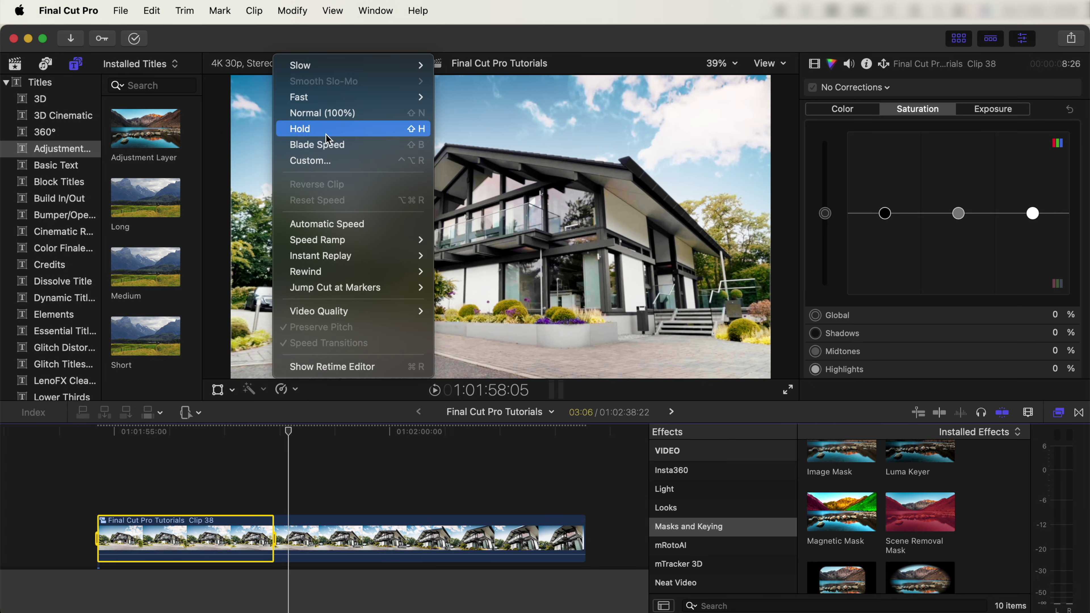
pyautogui.moveTo(422, 102)
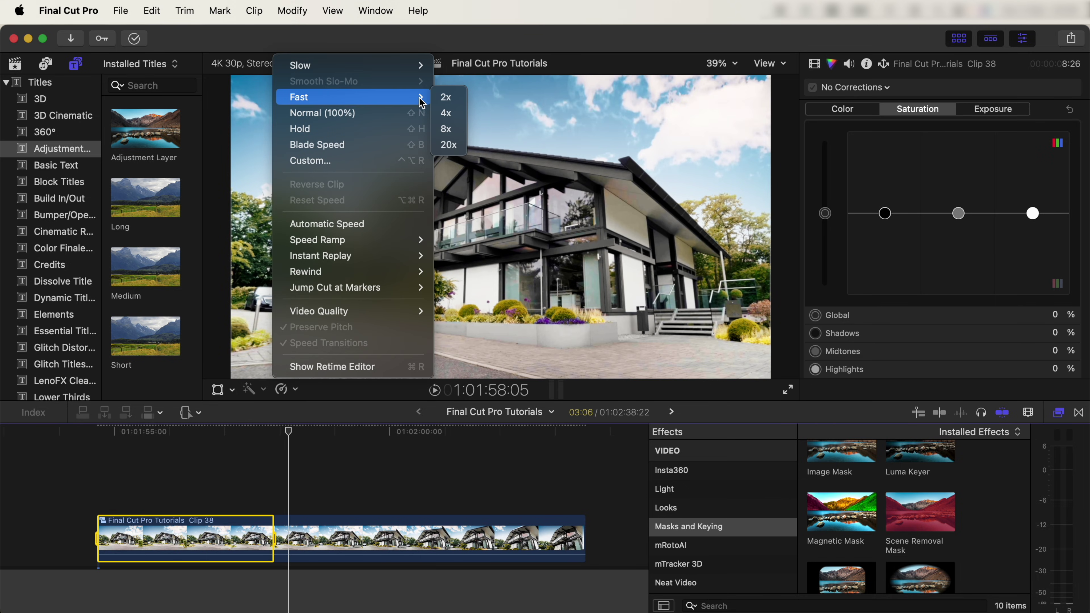
pyautogui.click(448, 129)
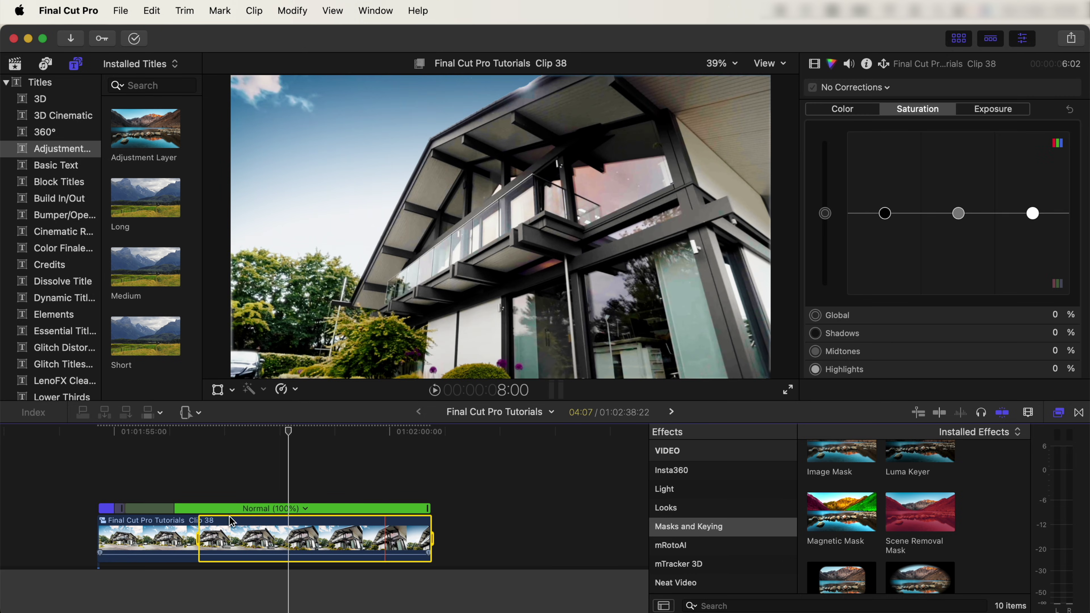
# Step: Retime the selected closing range of the compound clip, about 4 seconds long, to Fast 8x and play the clip from its start
pyautogui.click(287, 389)
pyautogui.moveTo(318, 97)
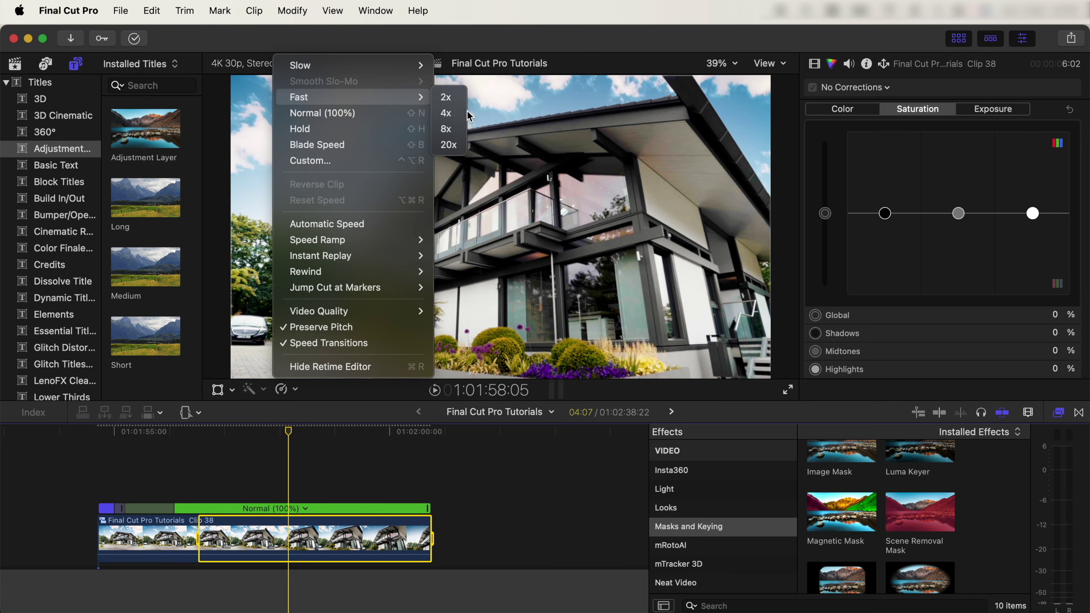
pyautogui.click(449, 129)
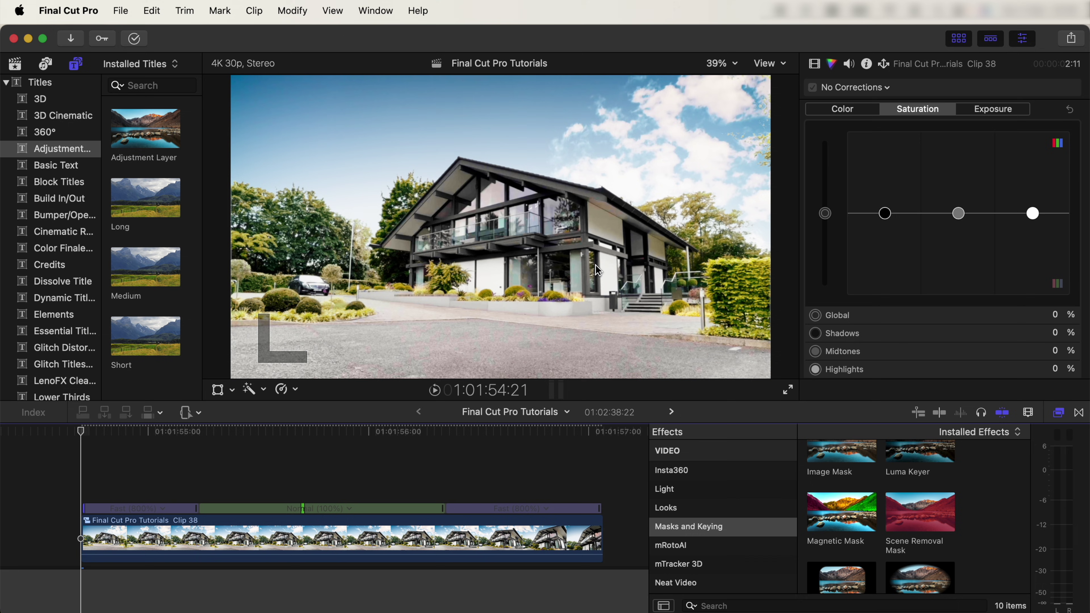
pyautogui.press('space')
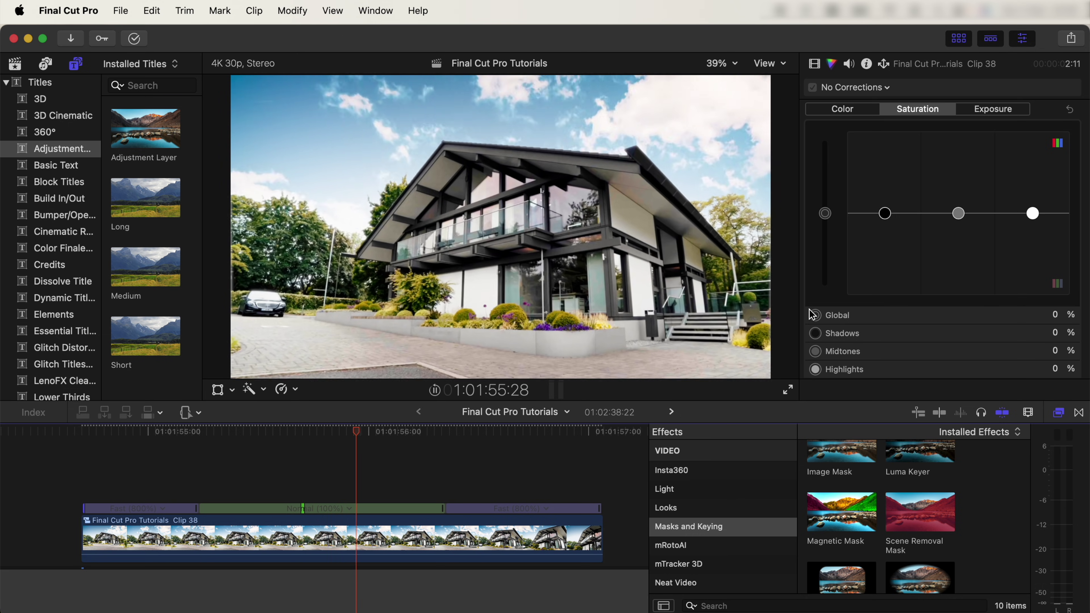
pyautogui.click(327, 434)
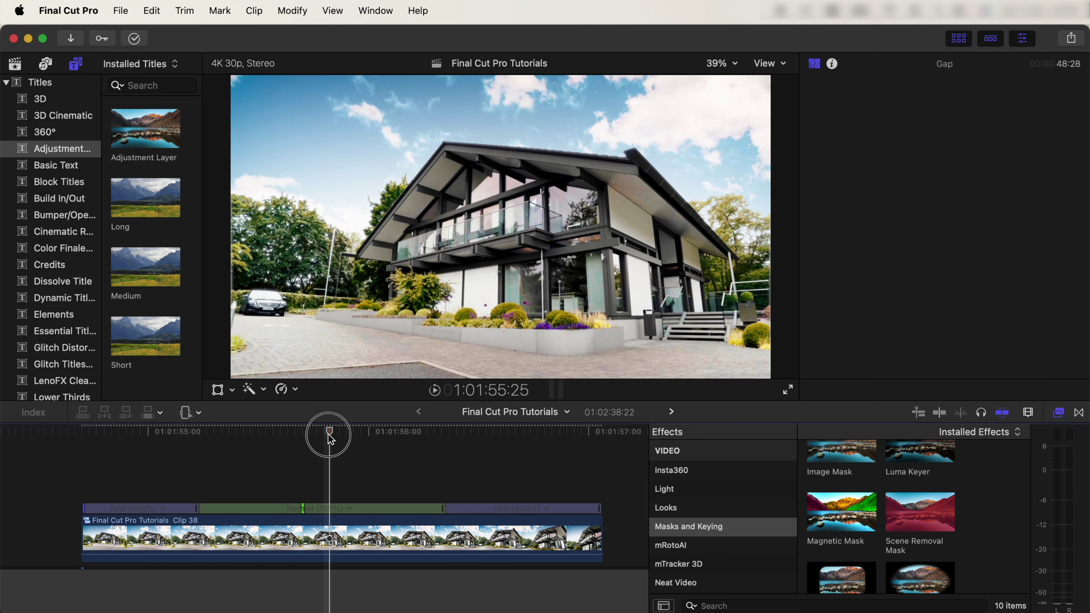
pyautogui.moveTo(328, 433); pyautogui.dragTo(81, 438)
pyautogui.press('space')
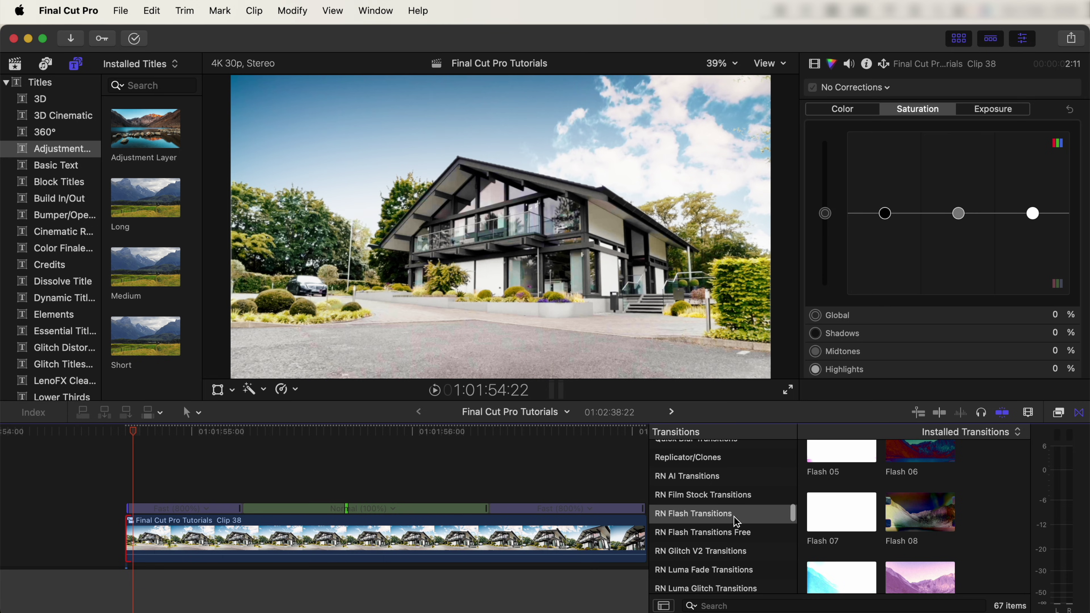
# Step: Add the Flash 01 transition from RN Flash Transitions to the start of the compound clip and preview it
pyautogui.scroll(5, 844, 522)
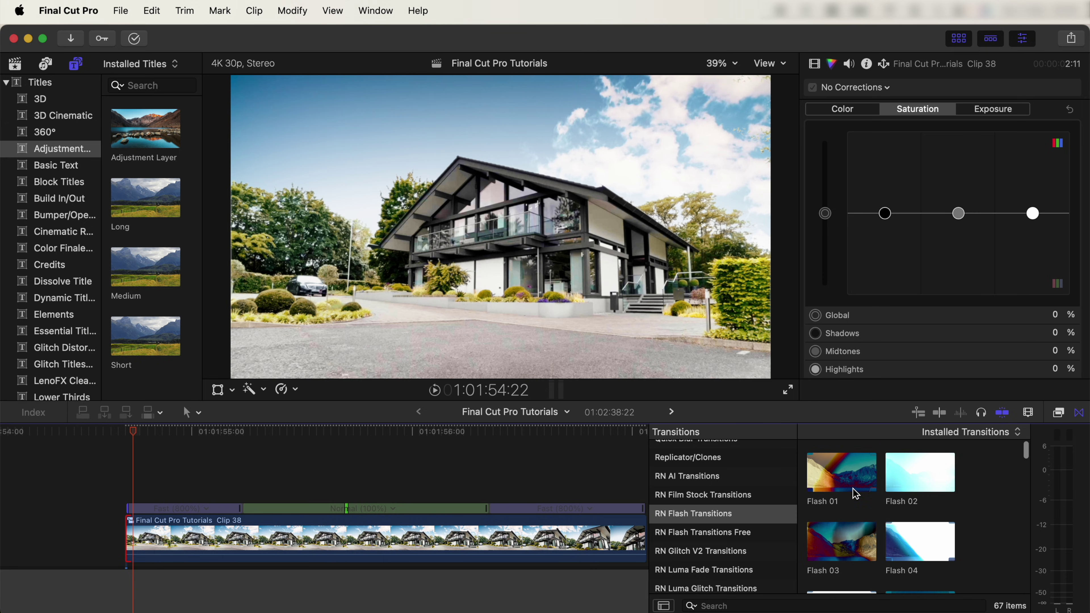
pyautogui.click(840, 476)
pyautogui.moveTo(840, 475); pyautogui.dragTo(213, 519)
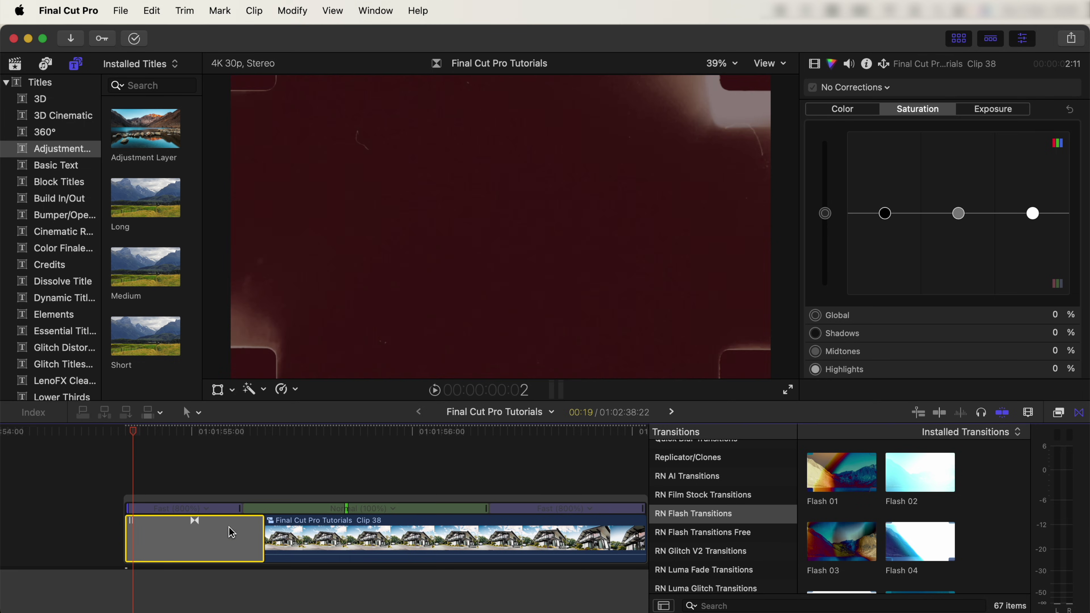
pyautogui.moveTo(141, 435); pyautogui.dragTo(128, 439)
pyautogui.press('space')
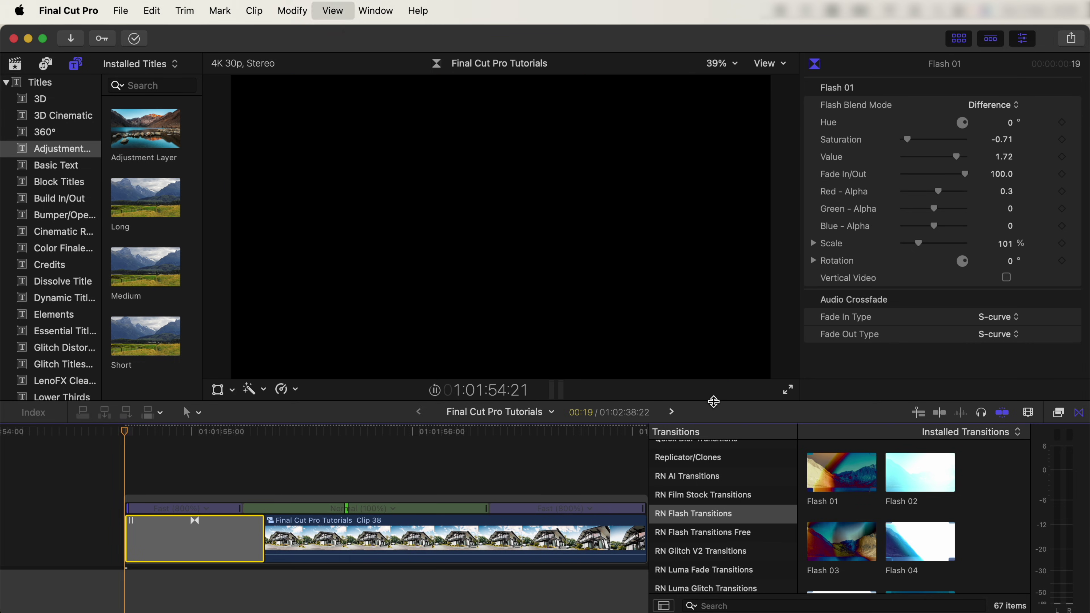
pyautogui.press('space')
pyautogui.click(153, 442)
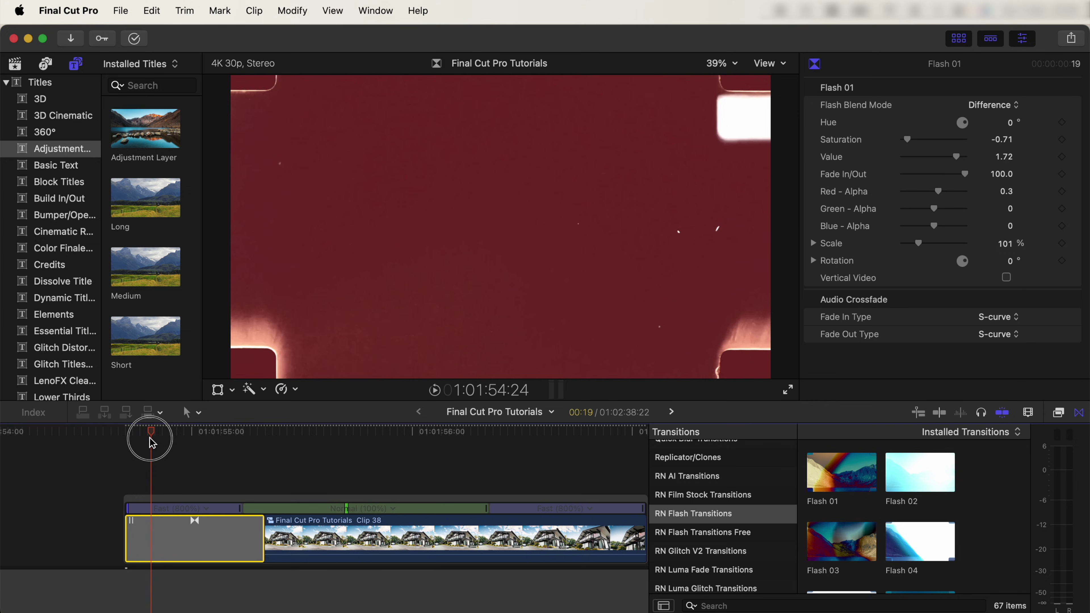